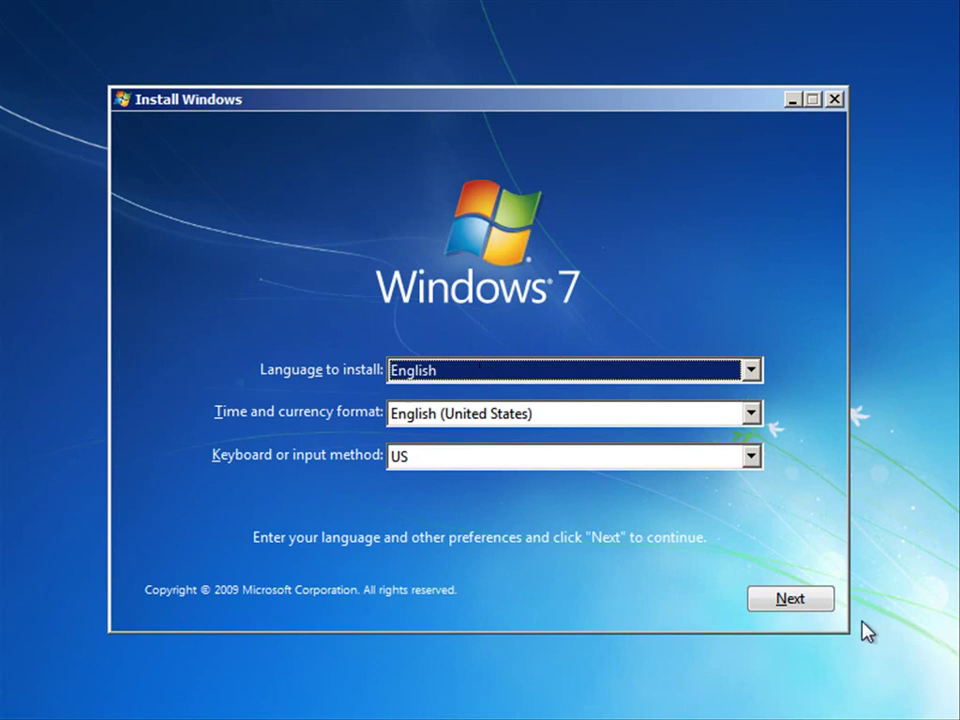
Keep the language and keyboard defaults, start the installation, and accept the Home Premium license terms.
{"action": "left_click", "coordinate": [800, 604]}
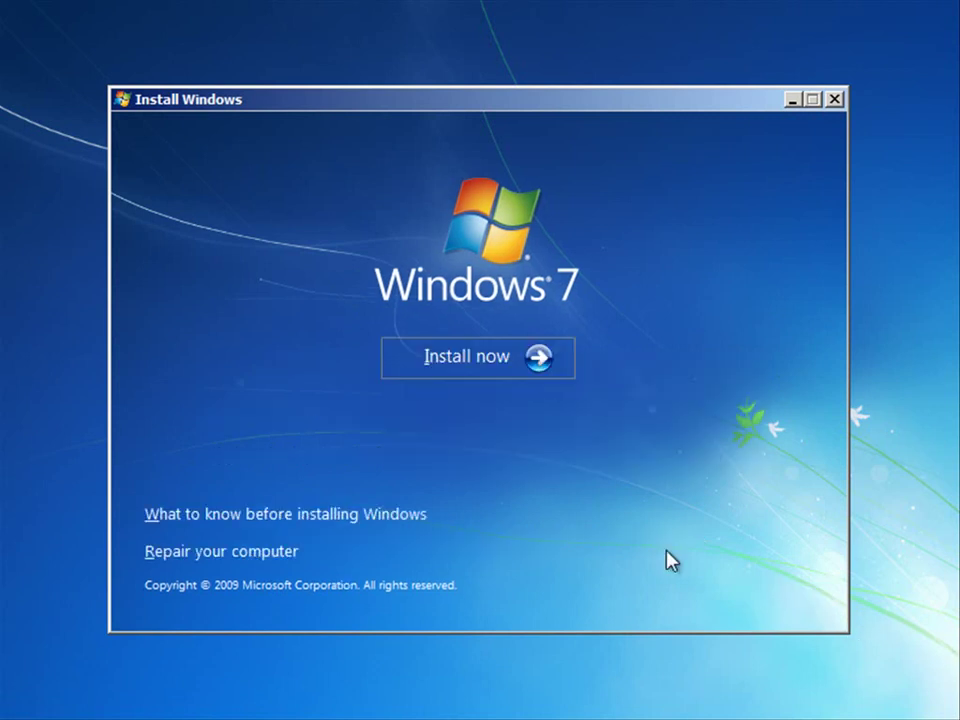
{"action": "left_click", "coordinate": [465, 369]}
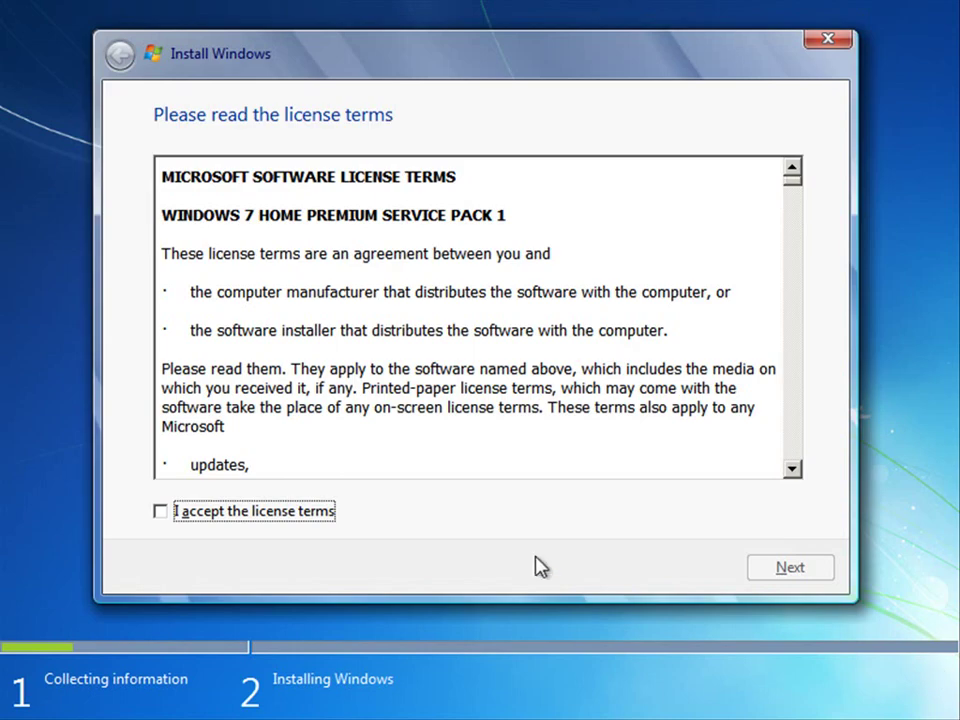
{"action": "left_click", "coordinate": [163, 515]}
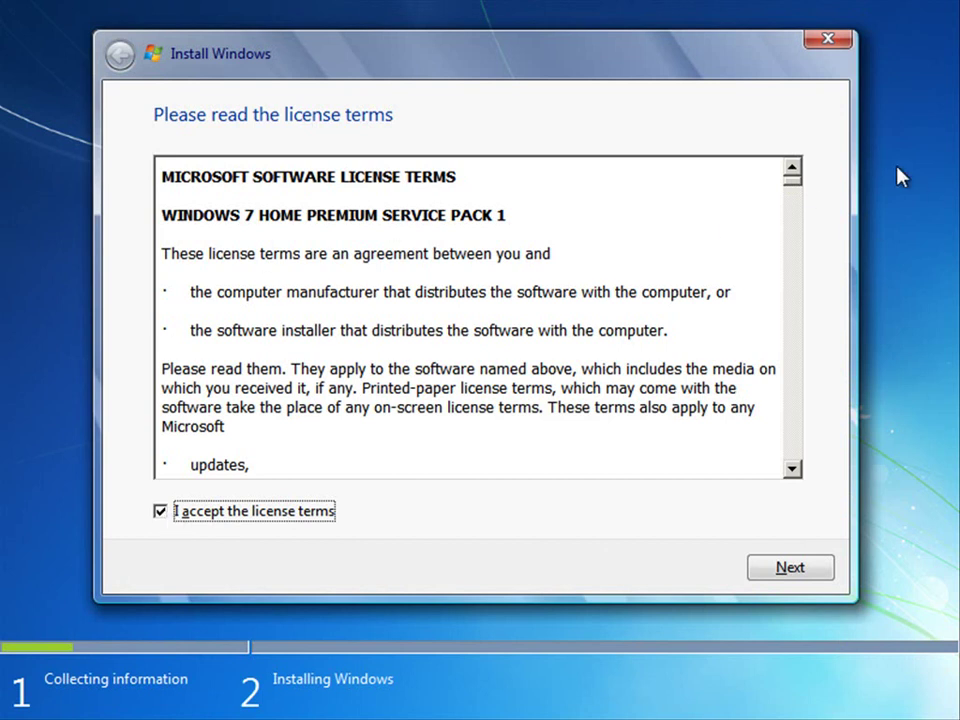
{"action": "left_click_drag", "start_coordinate": [797, 186], "coordinate": [770, 530]}
Continue from the accepted license terms to the installation-type page.
{"action": "left_click", "coordinate": [827, 570]}
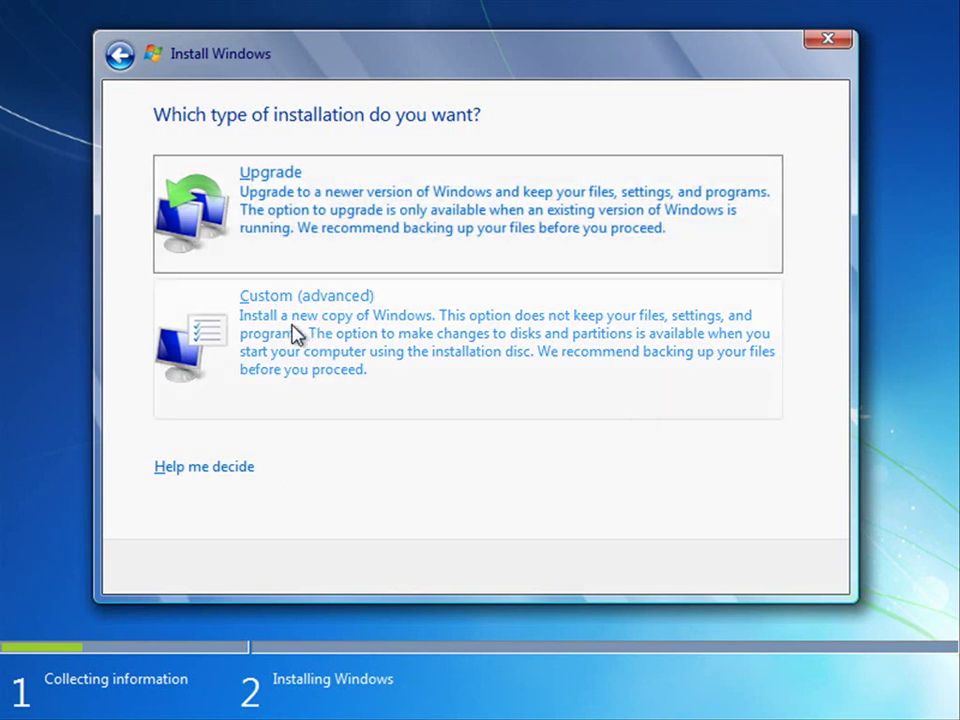
Choose a Custom (advanced) install onto Disk 0's 129.4 GB unallocated space.
{"action": "left_click", "coordinate": [430, 333]}
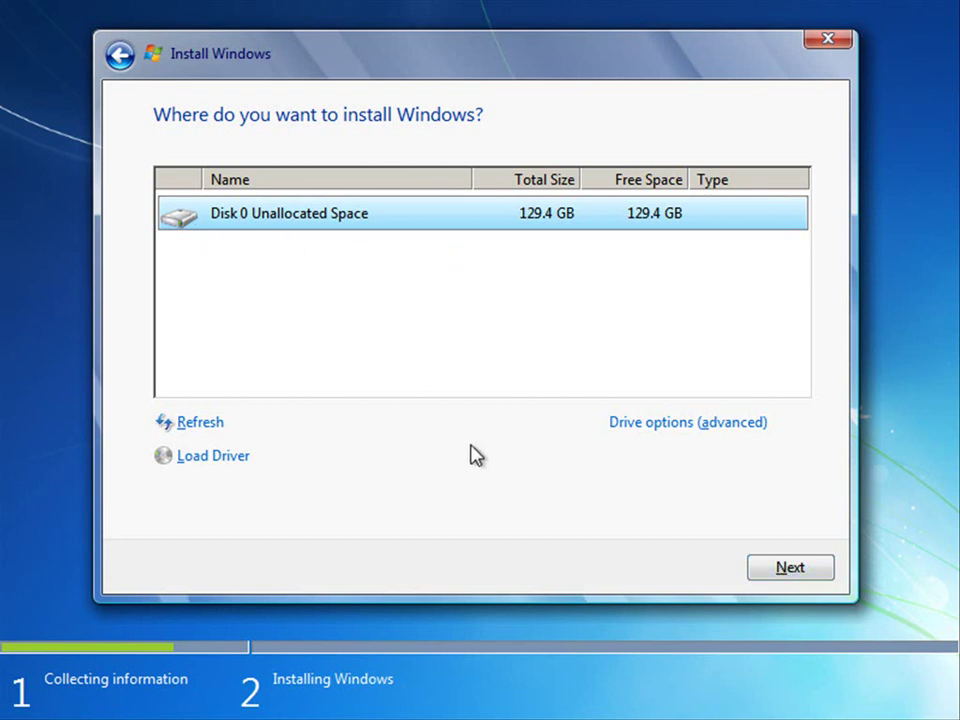
{"action": "left_click", "coordinate": [828, 572]}
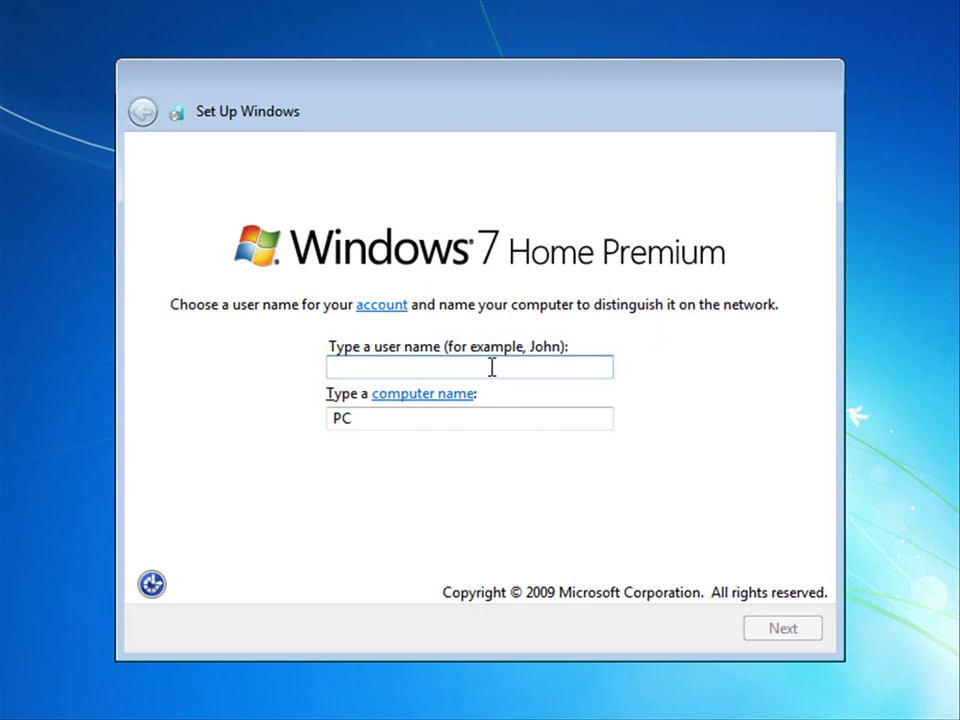
Enter the user name, then set and confirm the account password with the hint 'Blah'.
{"action": "type", "text": "Joe"}
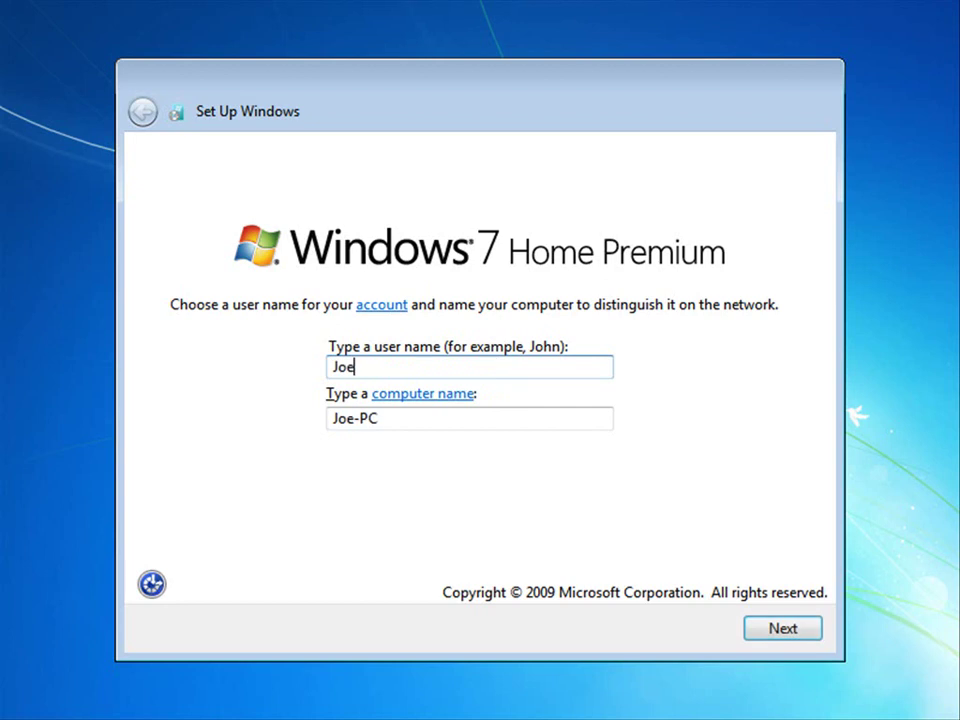
{"action": "left_click", "coordinate": [782, 628]}
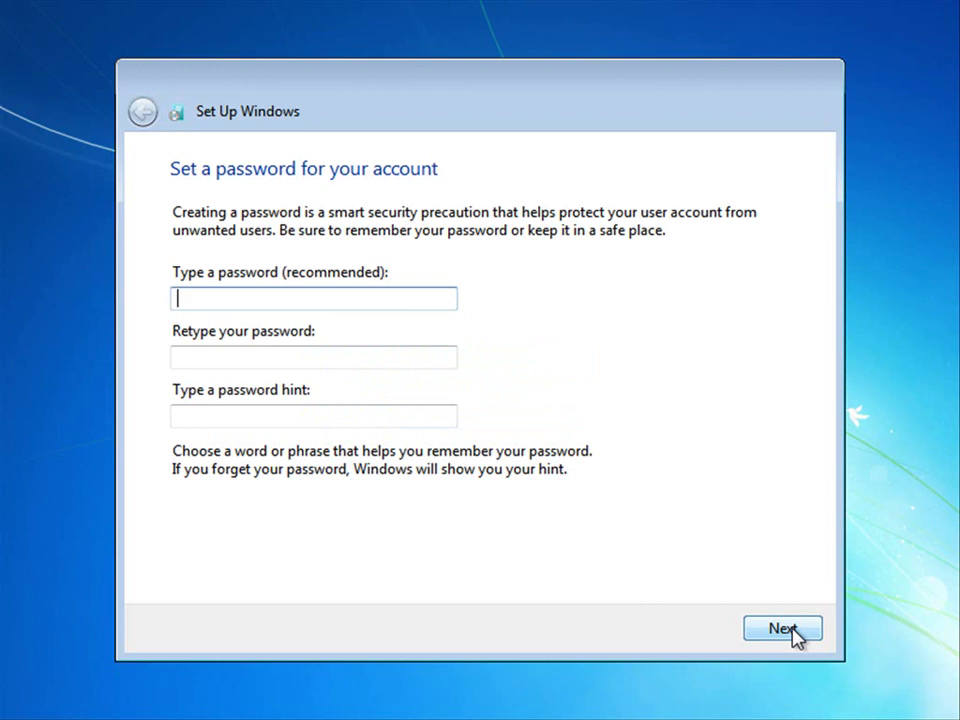
{"action": "type", "text": "•••••••••••••"}
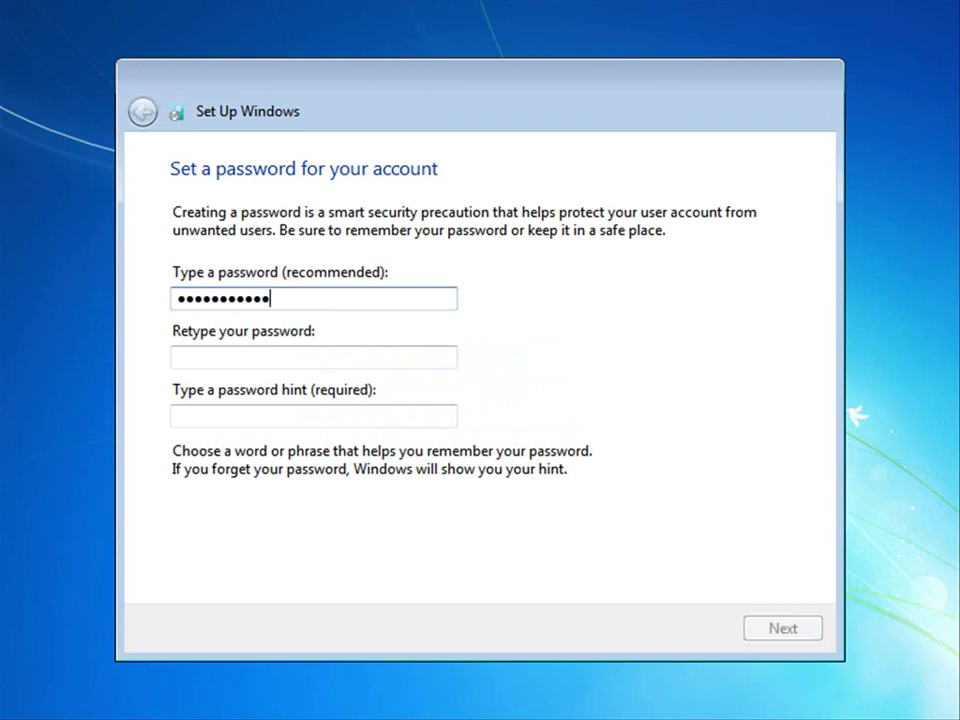
{"action": "type", "text": "•••"}
{"action": "key", "text": "Tab"}
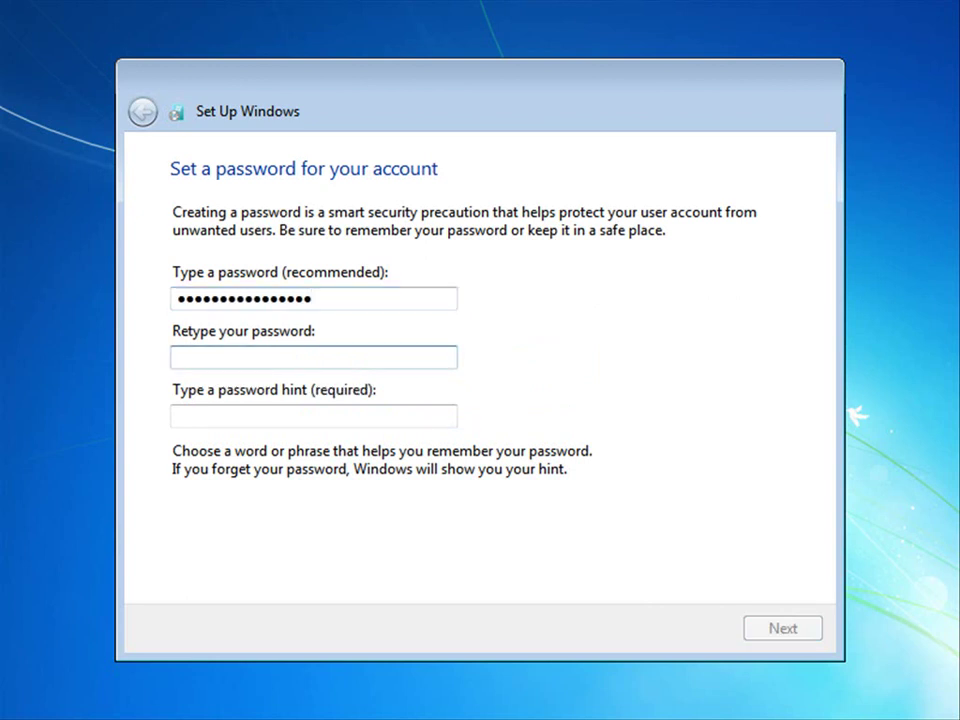
{"action": "type", "text": "•••••••••••••"}
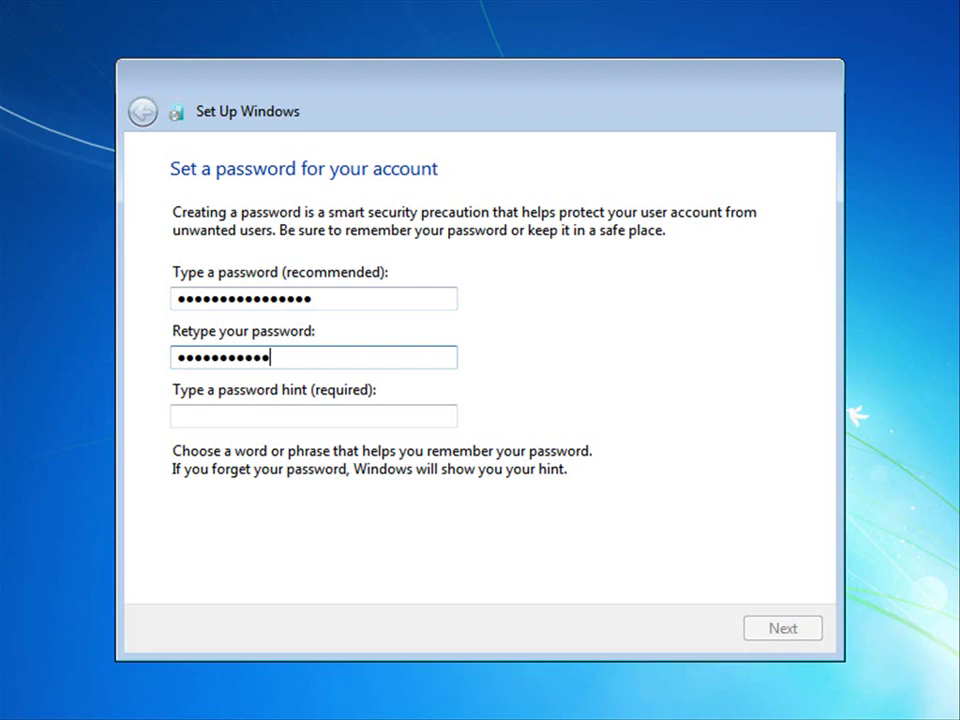
{"action": "type", "text": "•••"}
{"action": "key", "text": "Tab"}
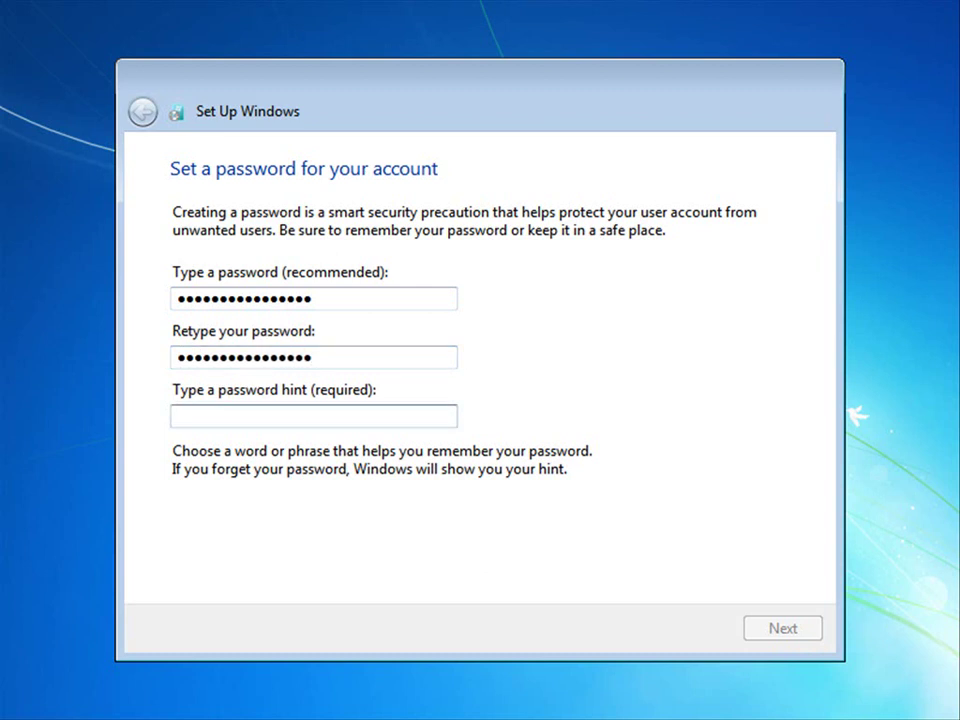
{"action": "type", "text": "Blah"}
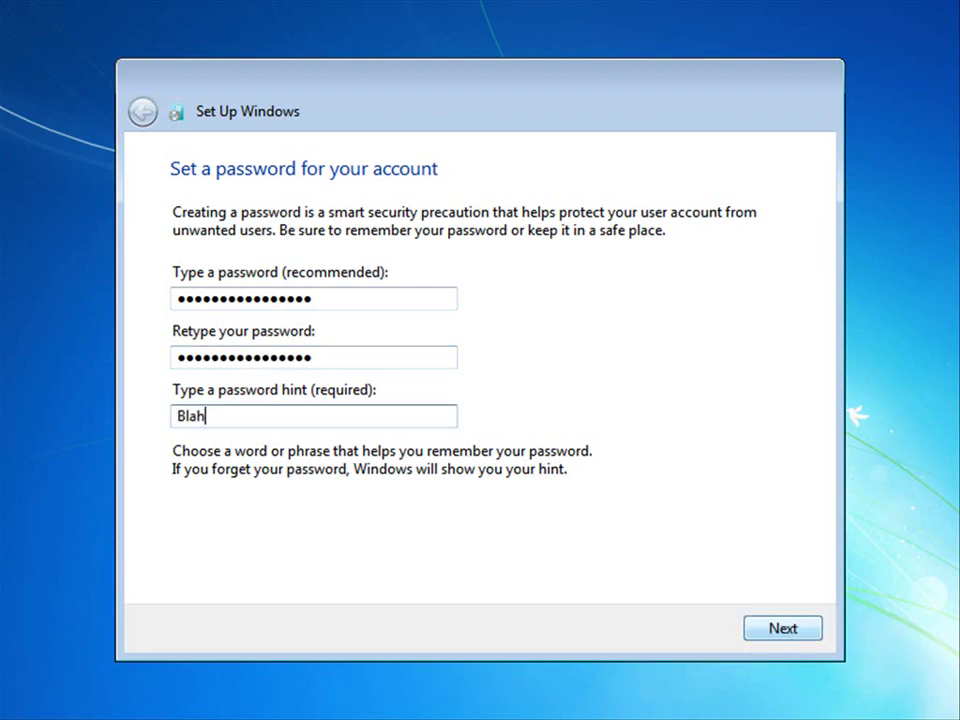
Confirm the password page and skip entering a product key.
{"action": "left_click", "coordinate": [785, 632]}
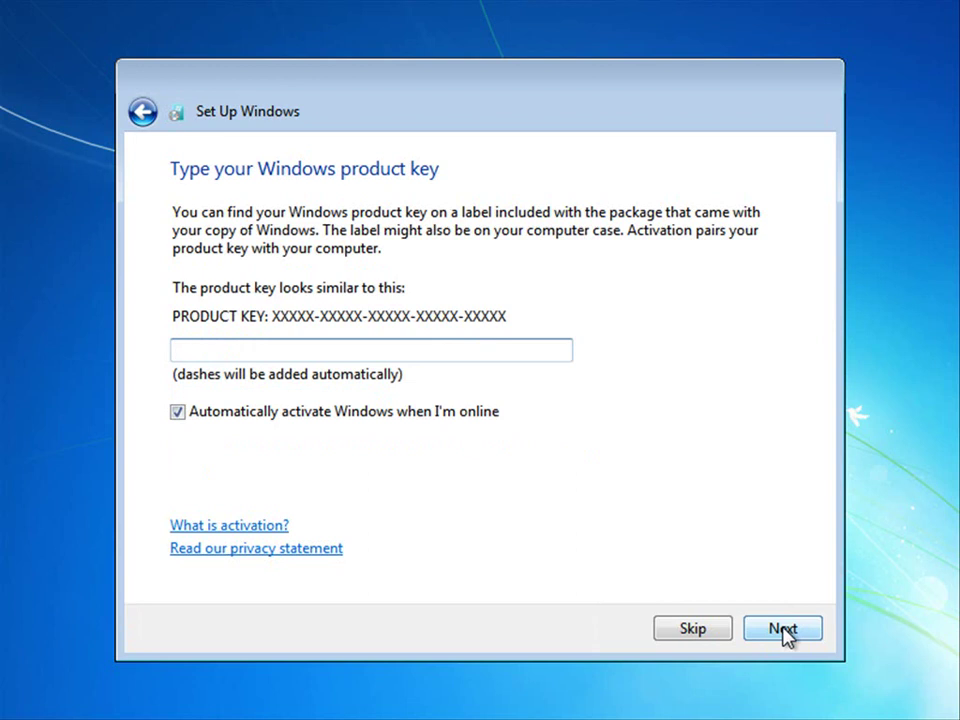
{"action": "left_click", "coordinate": [696, 628]}
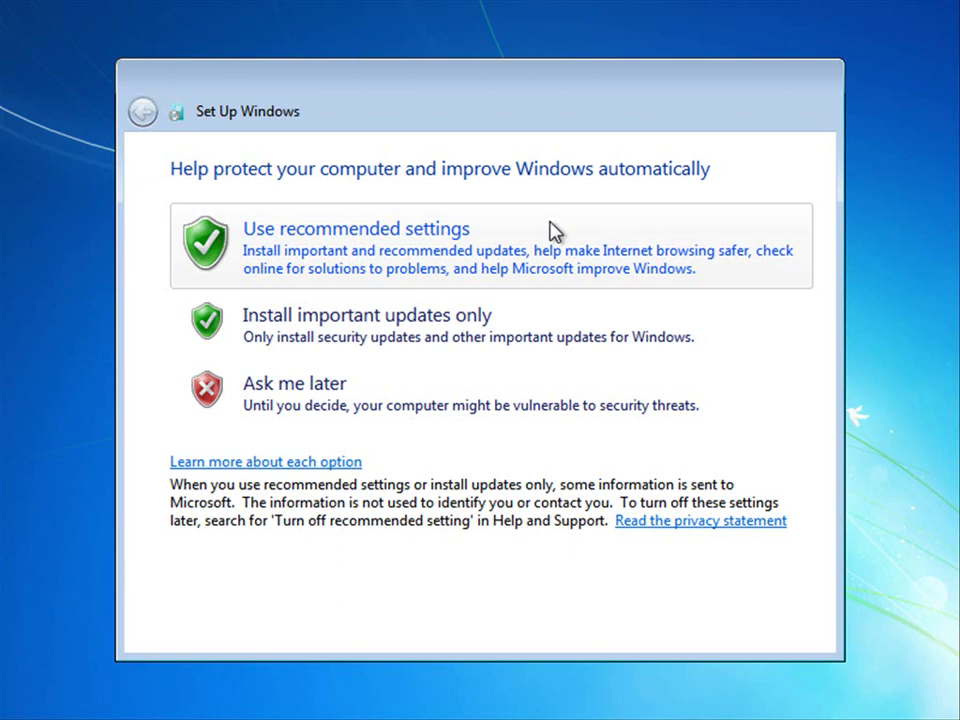
Use recommended update settings, keep the Pacific Time date and time, and choose Home network.
{"action": "left_click", "coordinate": [270, 236]}
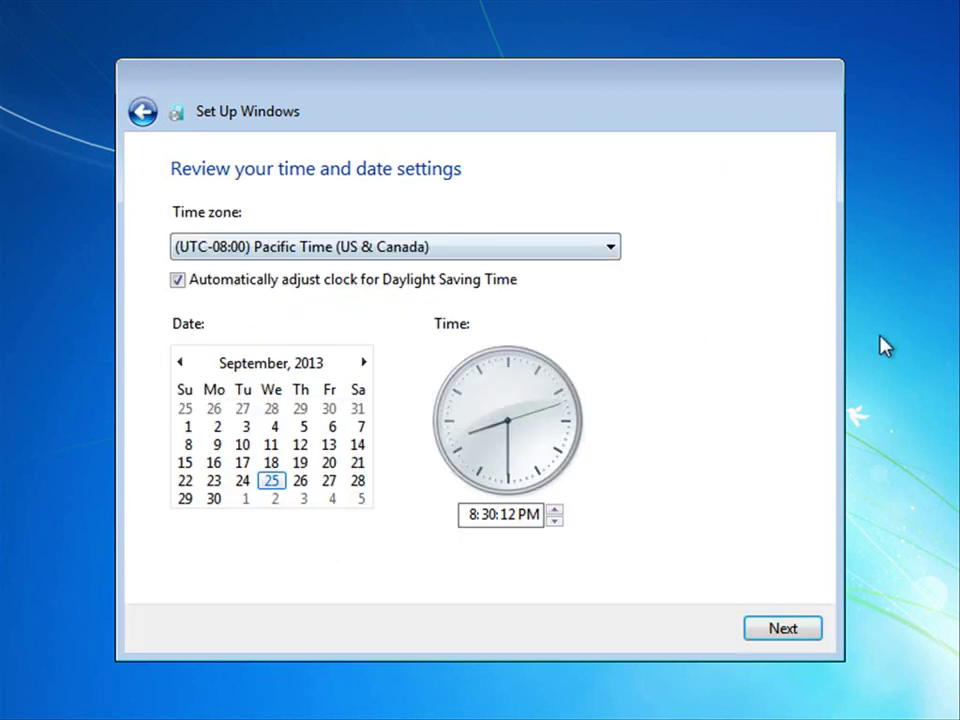
{"action": "left_click", "coordinate": [785, 630]}
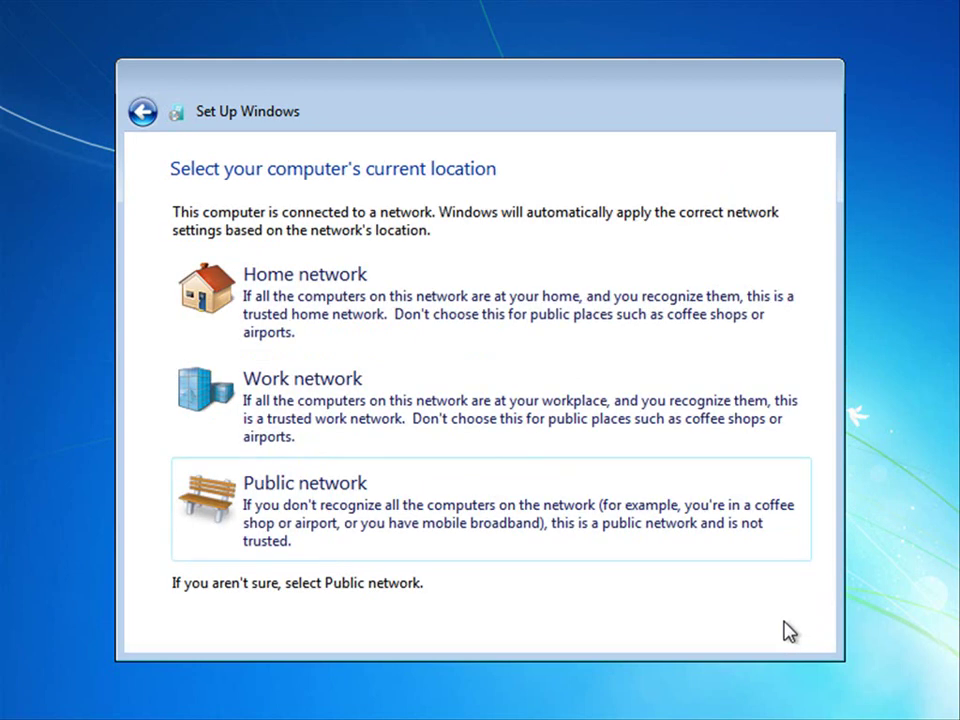
{"action": "left_click", "coordinate": [248, 305]}
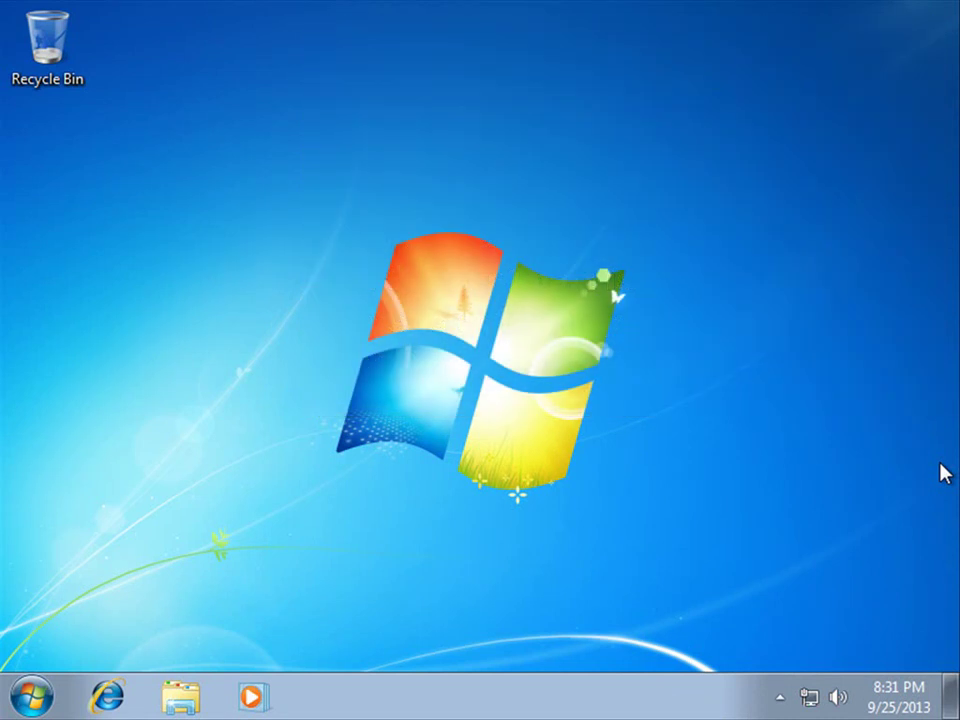
Set the desktop screen resolution to 1024 × 768 and keep the change.
{"action": "right_click", "coordinate": [611, 427]}
{"action": "left_click", "coordinate": [694, 363]}
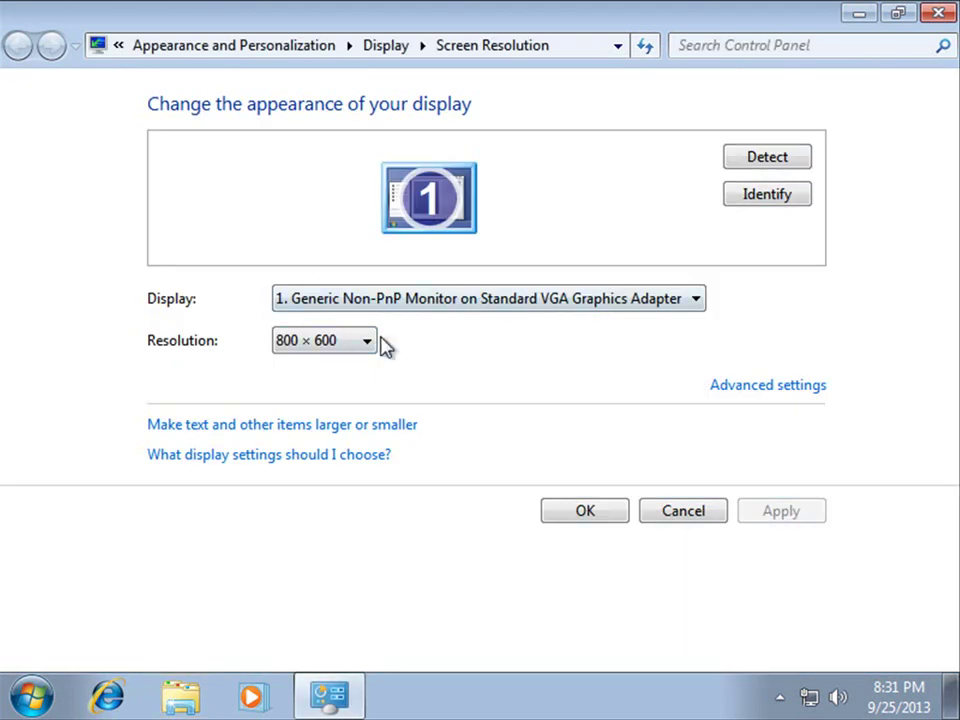
{"action": "left_click", "coordinate": [370, 341]}
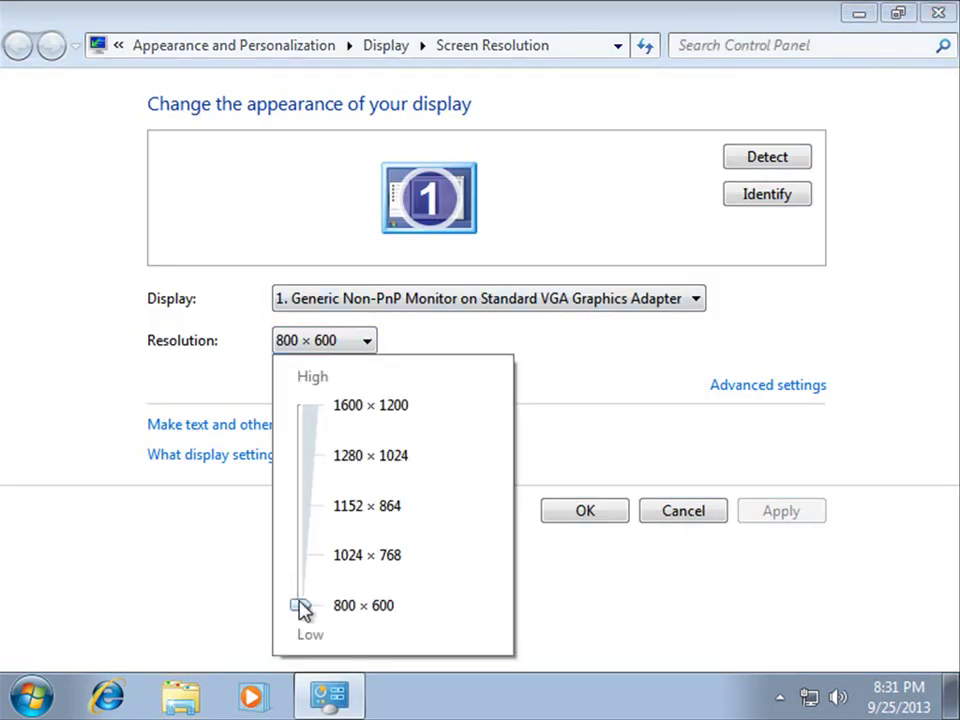
{"action": "left_click_drag", "start_coordinate": [302, 606], "coordinate": [305, 578]}
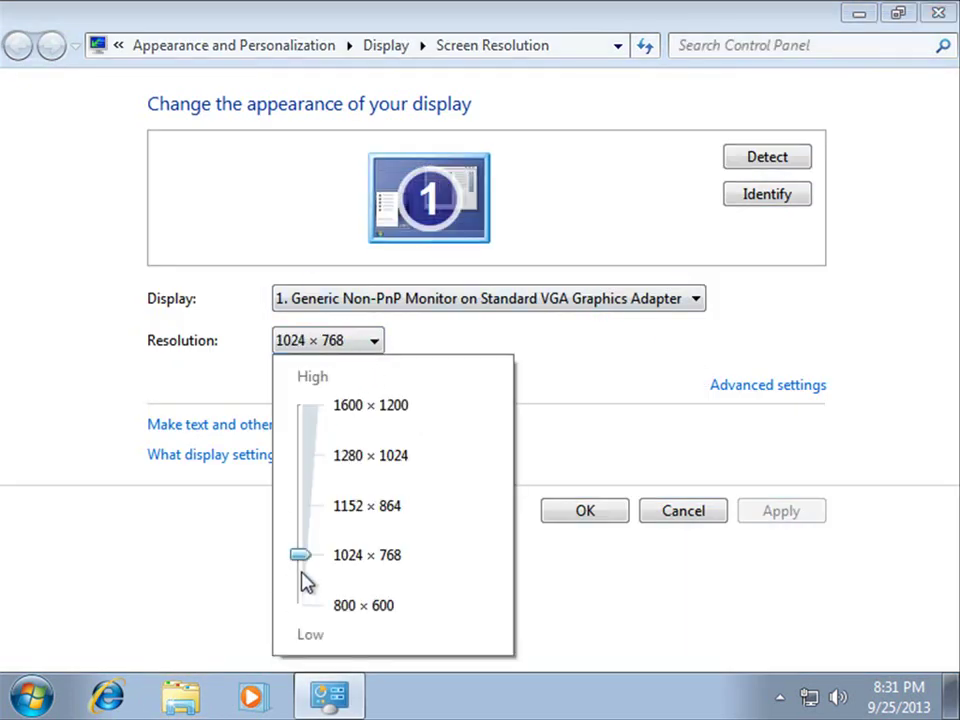
{"action": "left_click", "coordinate": [582, 512]}
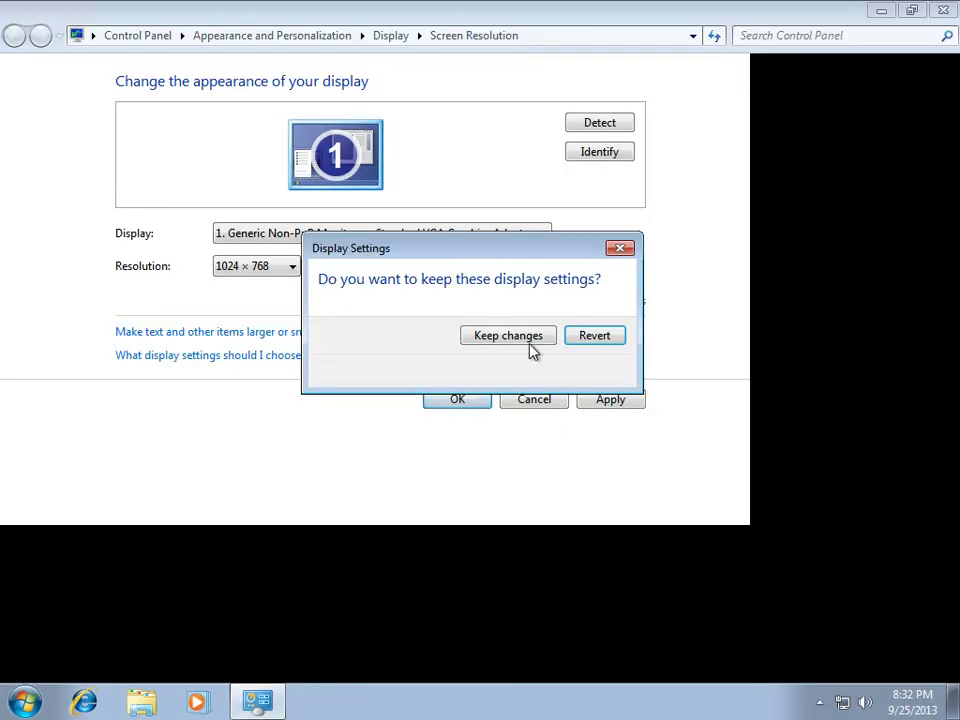
{"action": "left_click", "coordinate": [525, 340]}
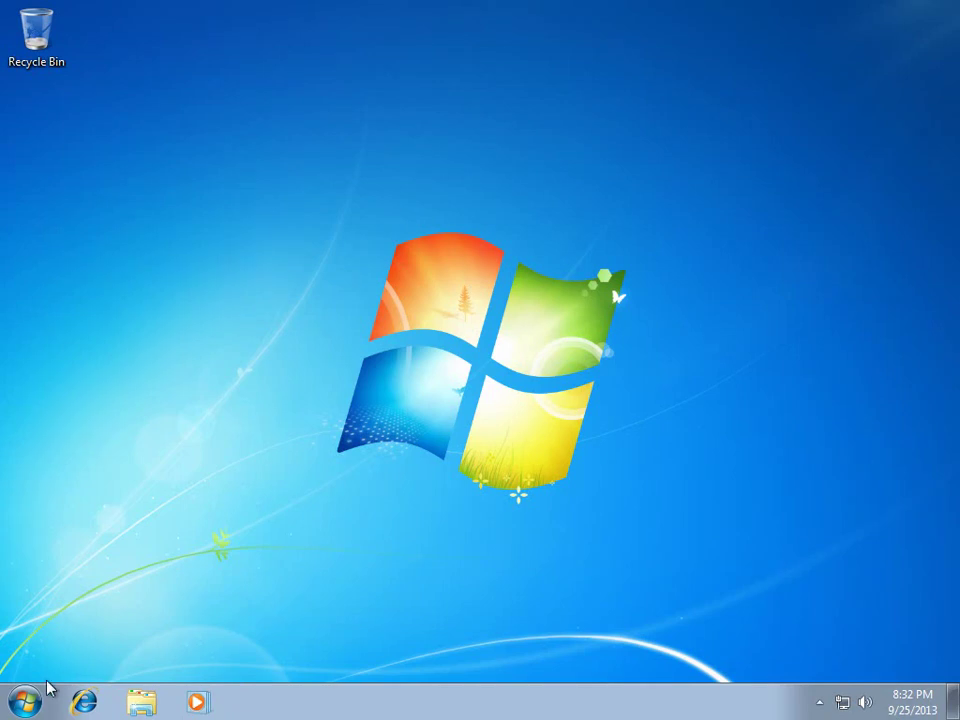
Open the Control Panel from the Start menu.
{"action": "left_click", "coordinate": [28, 701]}
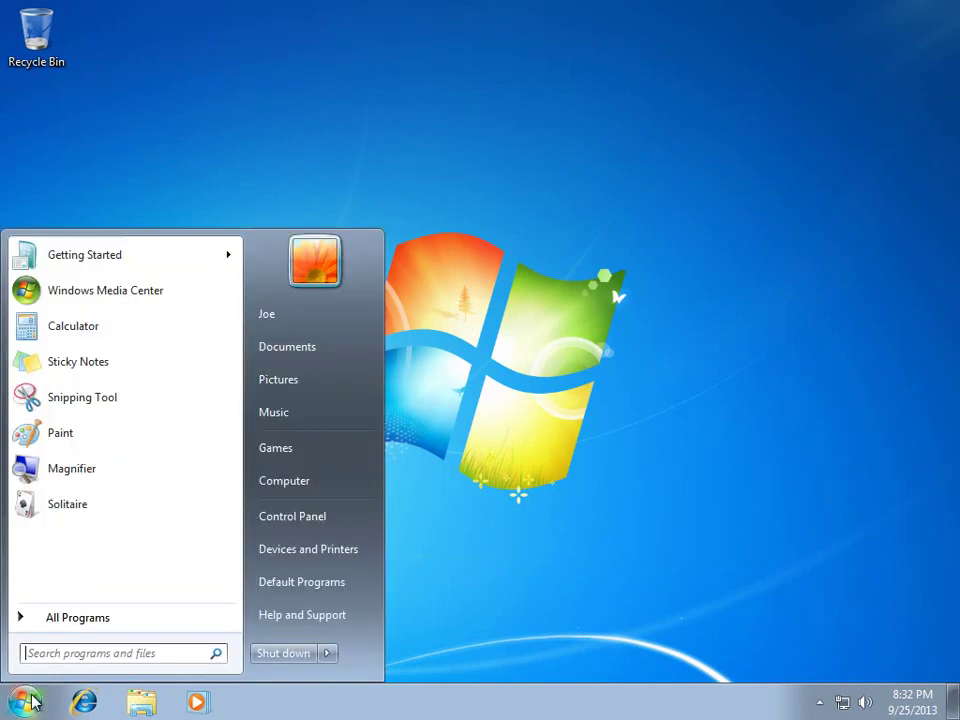
{"action": "left_click", "coordinate": [731, 418]}
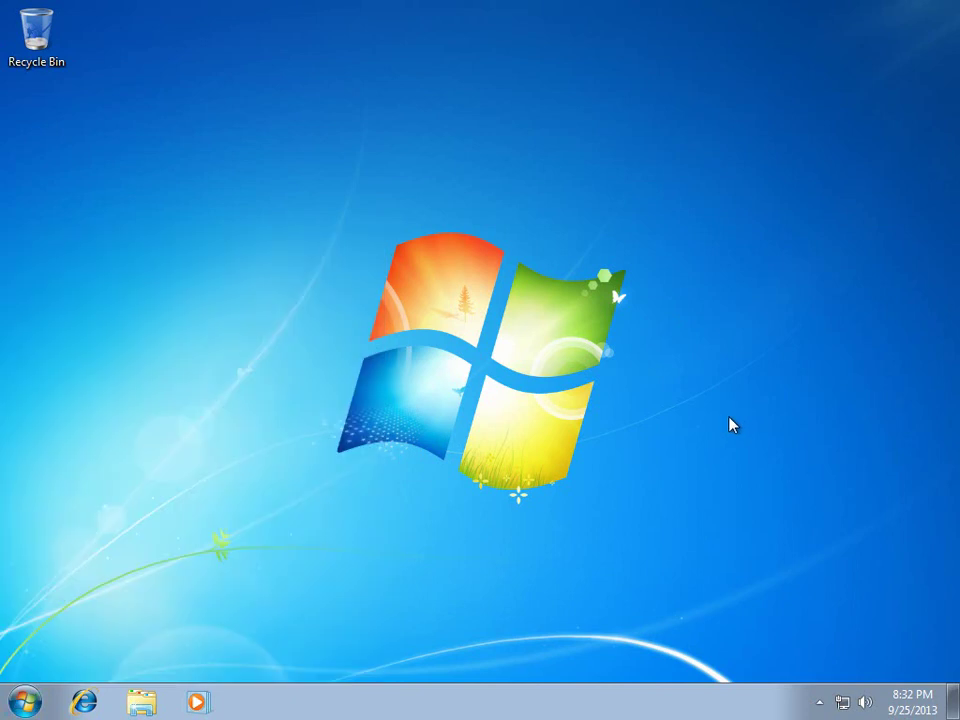
{"action": "left_click", "coordinate": [30, 698]}
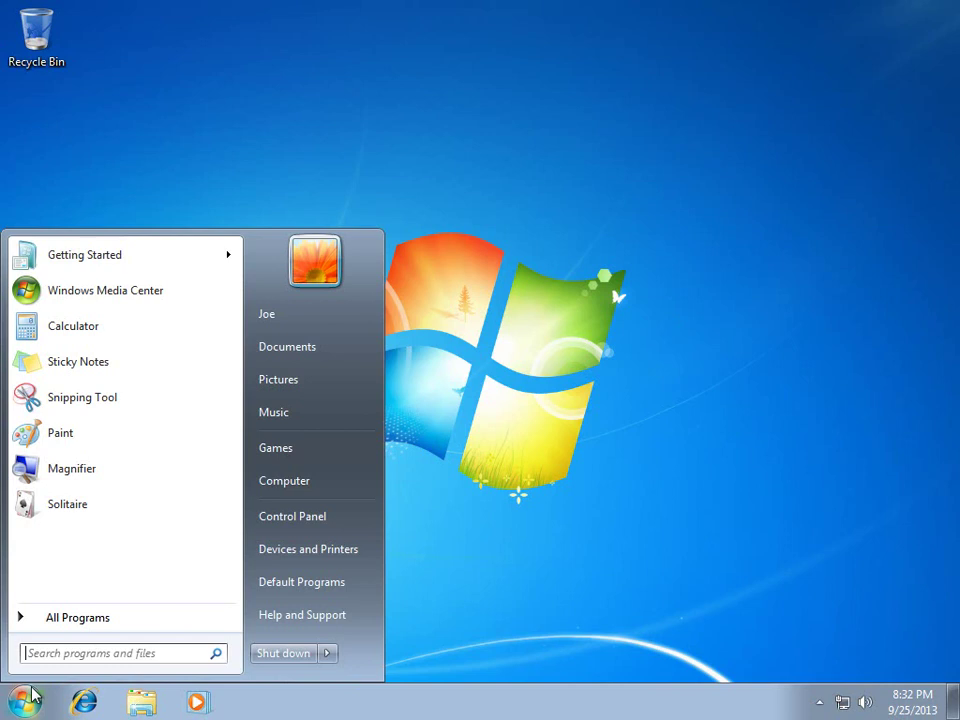
{"action": "left_click", "coordinate": [317, 519]}
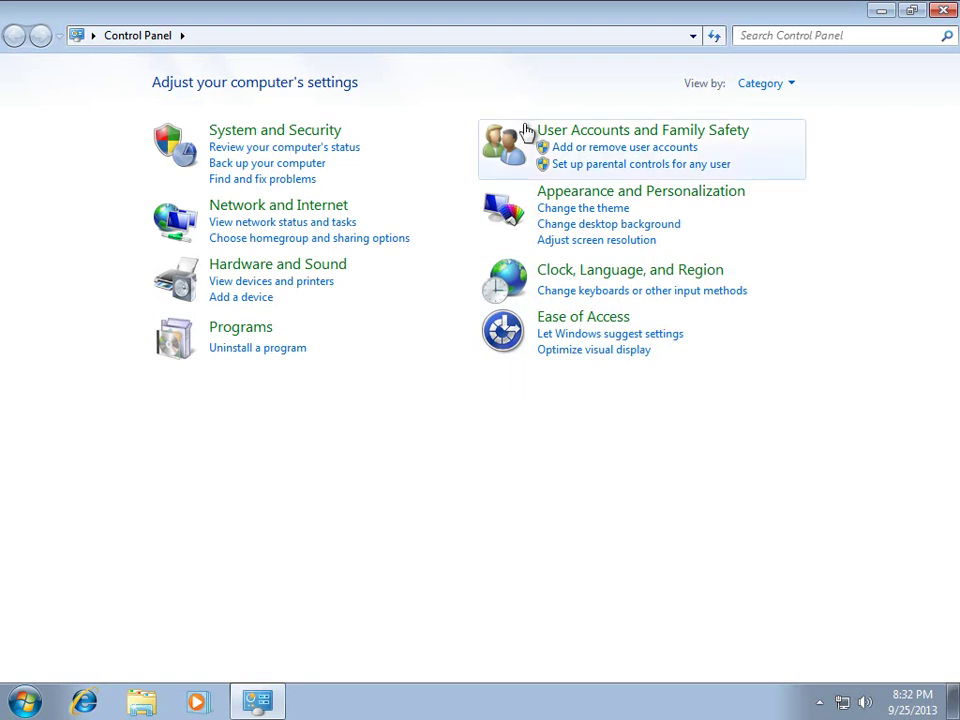
Look through User Accounts, then return to Control Panel Home and open Add or remove user accounts.
{"action": "left_click", "coordinate": [566, 131]}
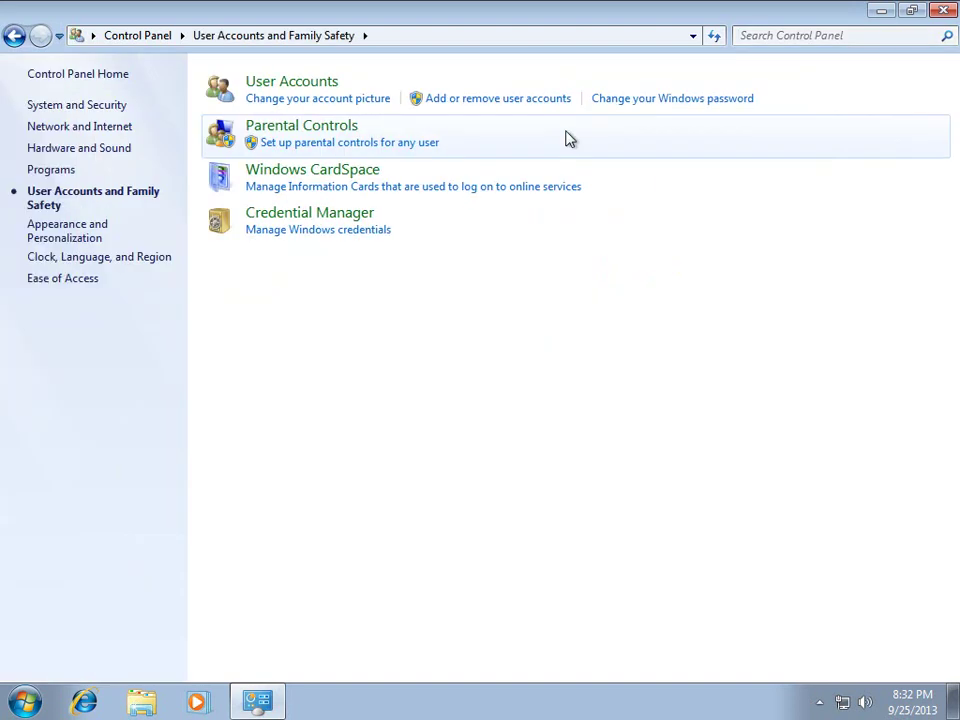
{"action": "left_click", "coordinate": [312, 86]}
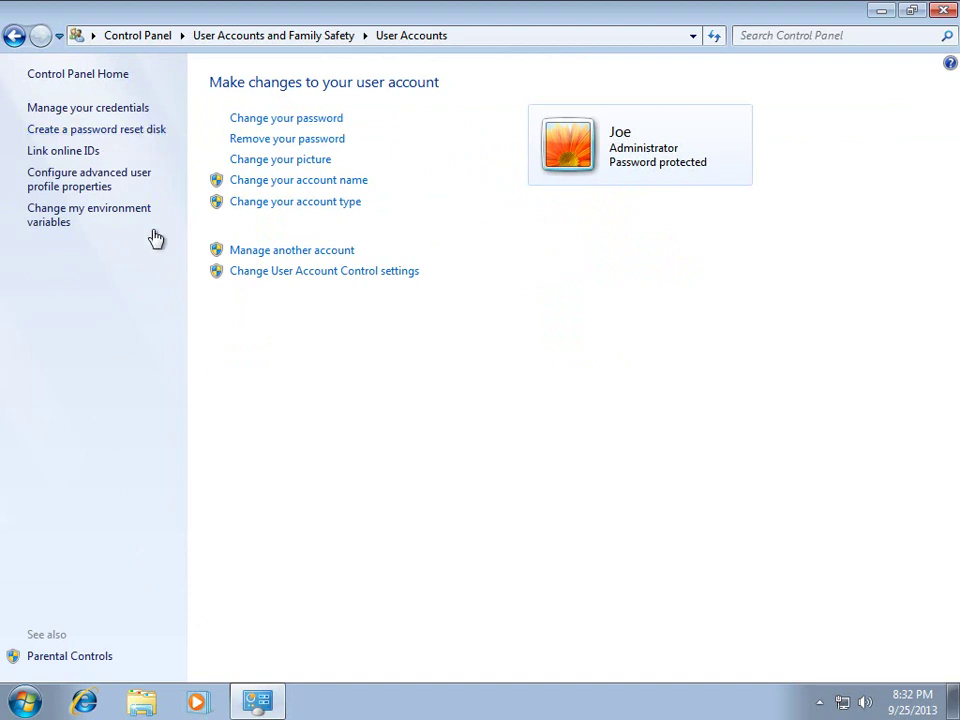
{"action": "left_click", "coordinate": [52, 76]}
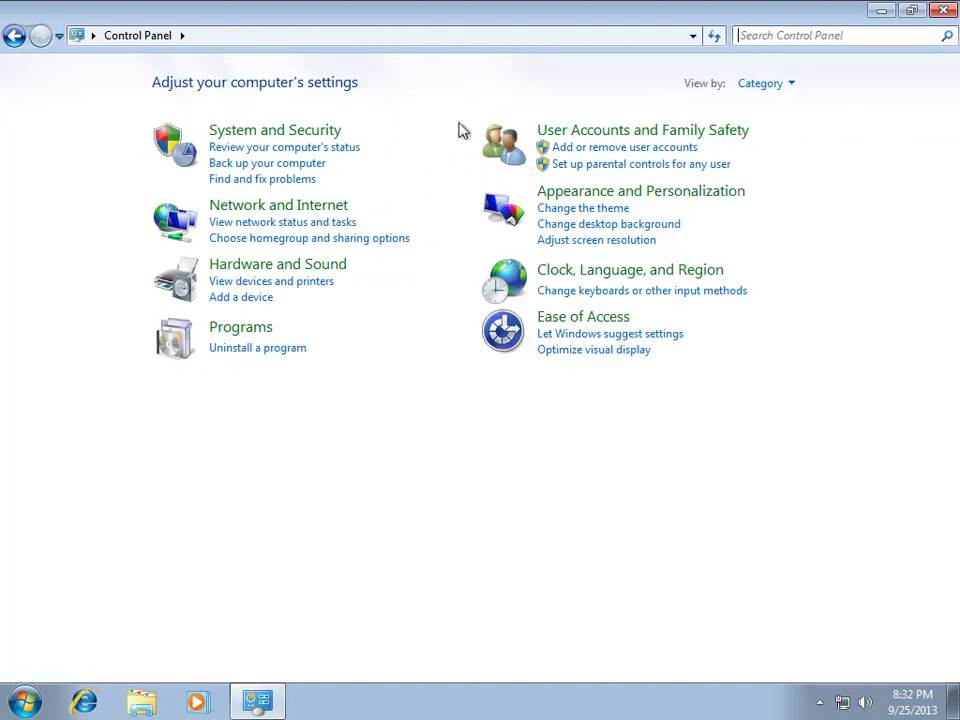
{"action": "left_click", "coordinate": [681, 150]}
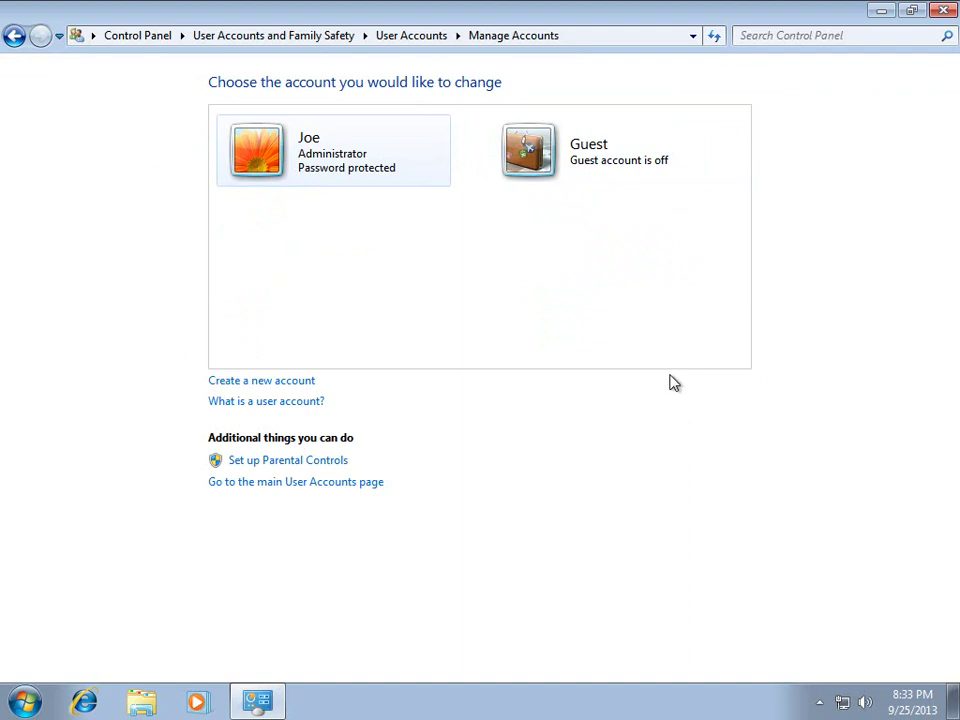
Create a new Standard user account under the chosen user name.
{"action": "left_click", "coordinate": [302, 381]}
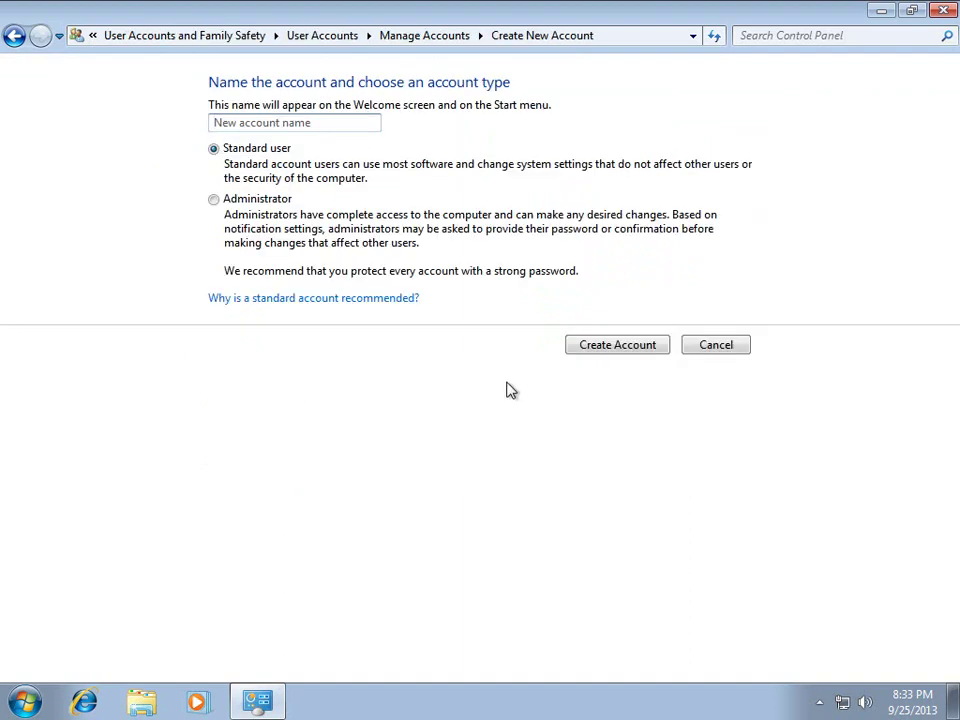
{"action": "type", "text": "Bob"}
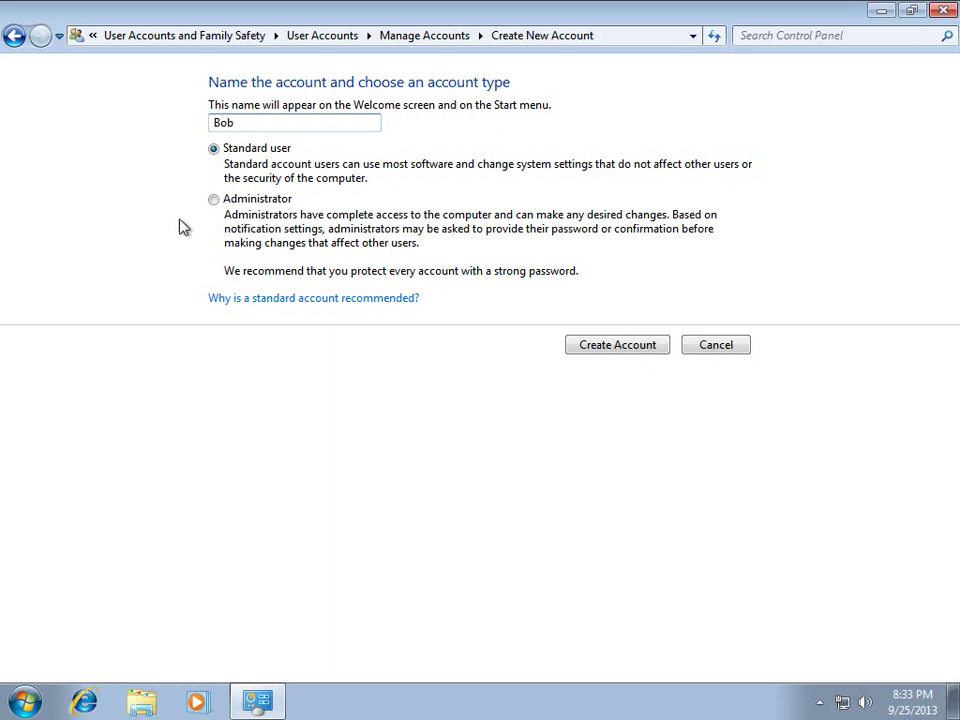
{"action": "left_click", "coordinate": [617, 345]}
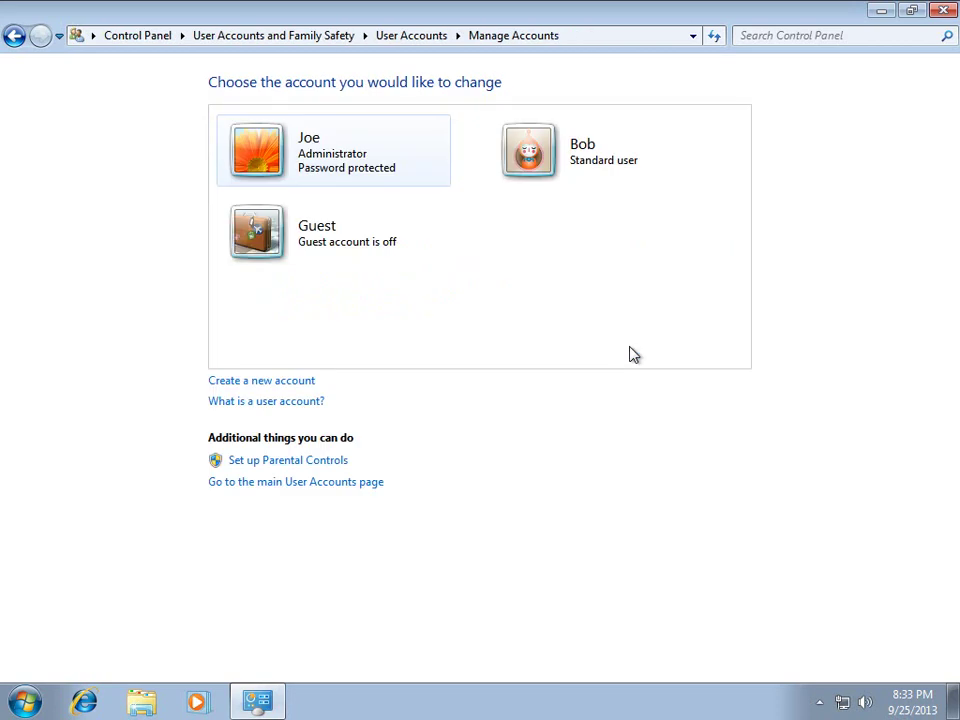
Enter and confirm a password for the new account with the hint 'Your dog', and submit it.
{"action": "left_click", "coordinate": [525, 172]}
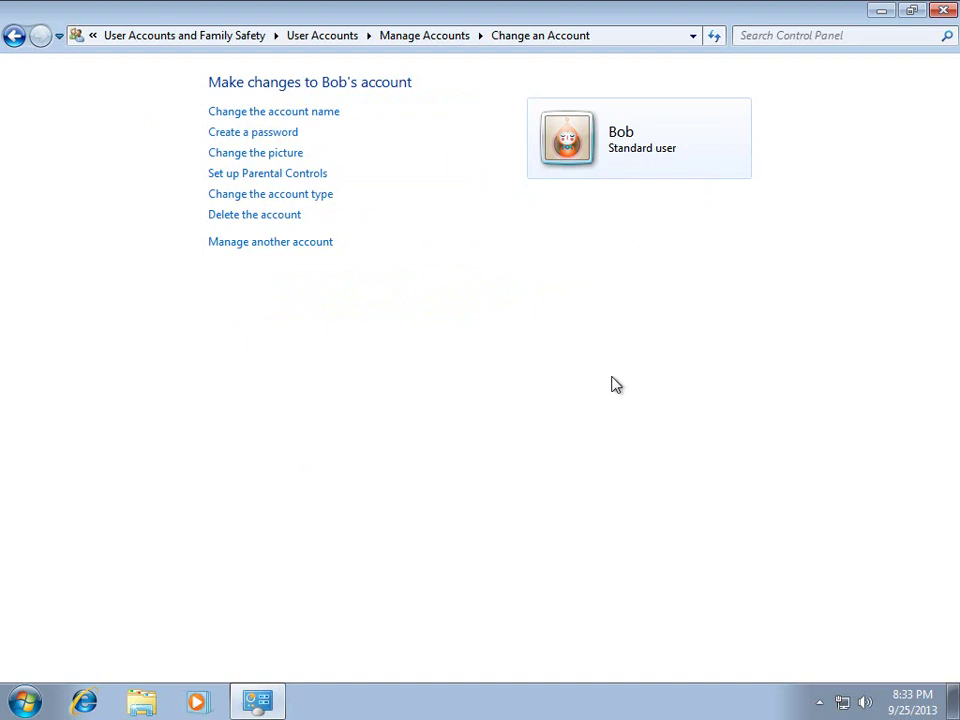
{"action": "left_click", "coordinate": [229, 133]}
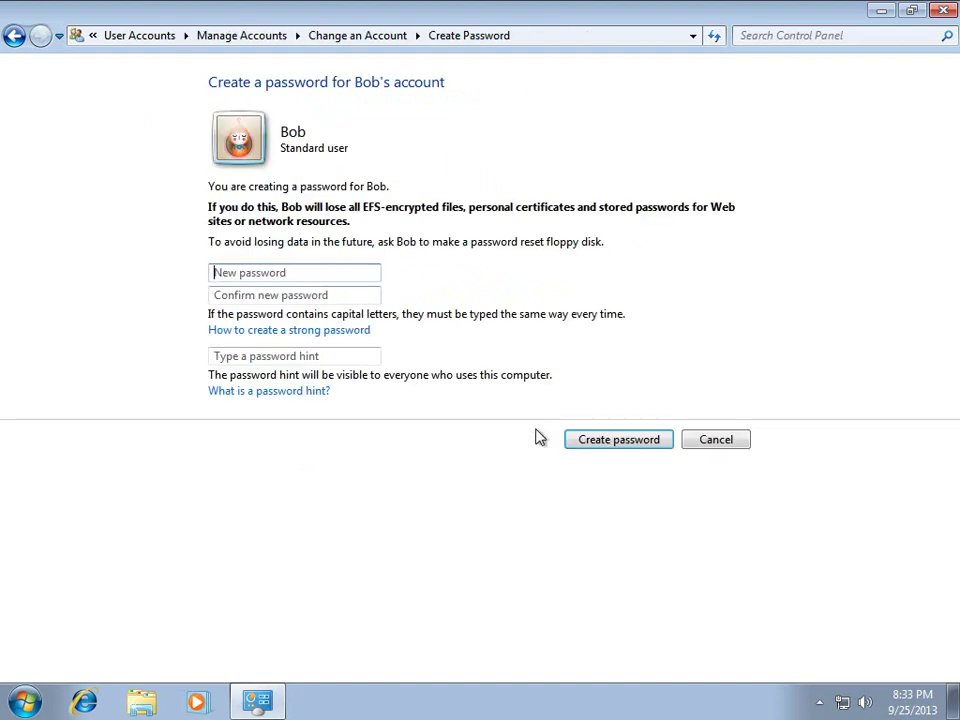
{"action": "type", "text": "•••••••••"}
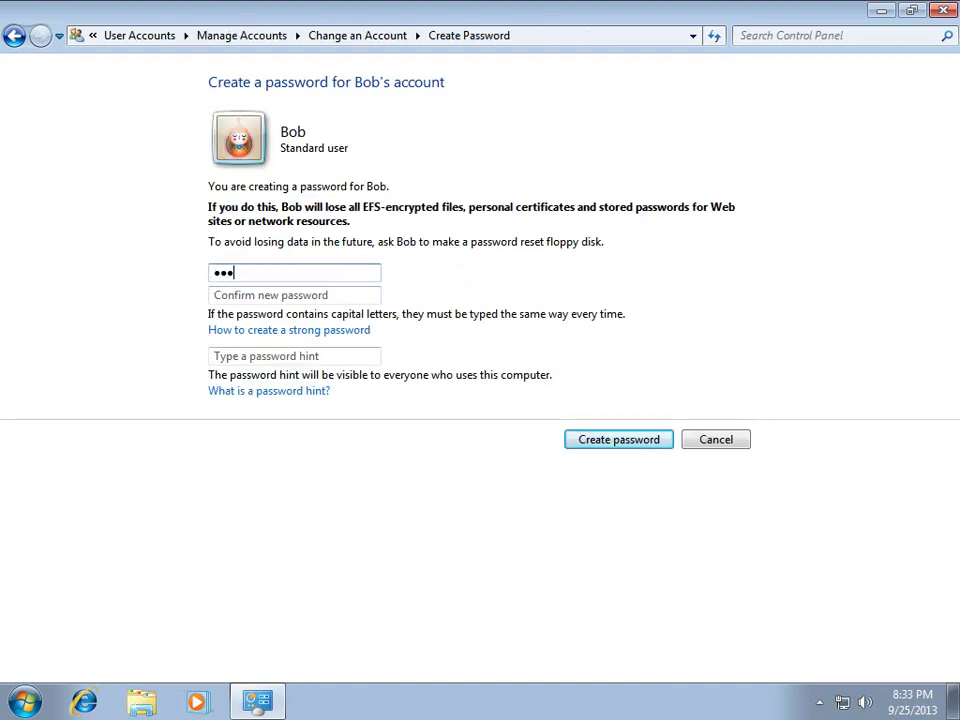
{"action": "type", "text": "•"}
{"action": "key", "text": "Tab"}
{"action": "type", "text": "••••••••••"}
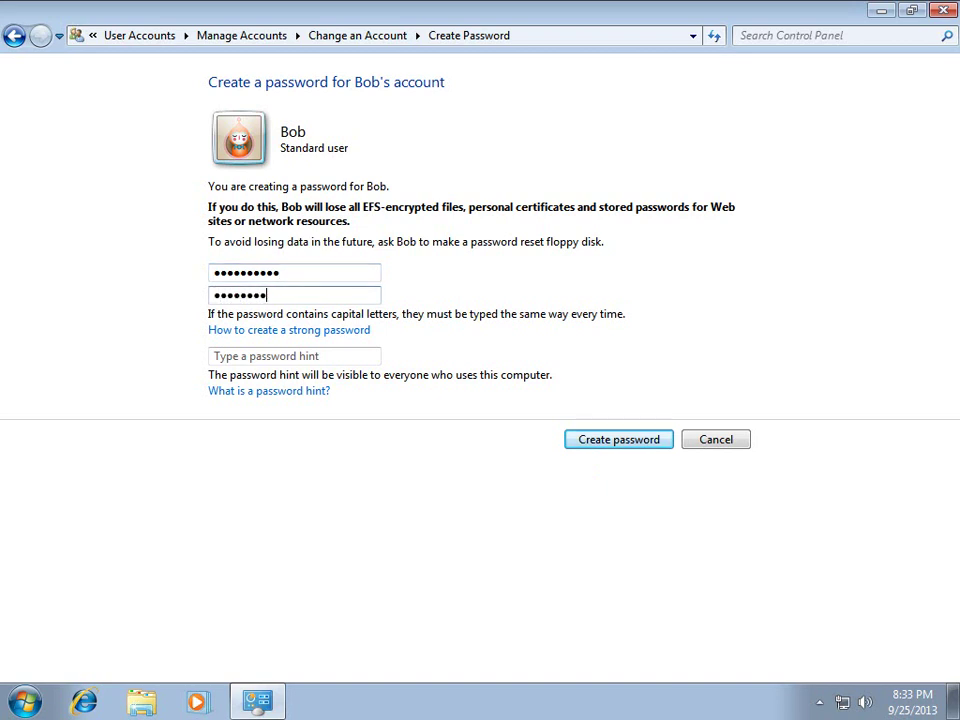
{"action": "key", "text": "Tab"}
{"action": "key", "text": "Tab"}
{"action": "type", "text": "Your dog"}
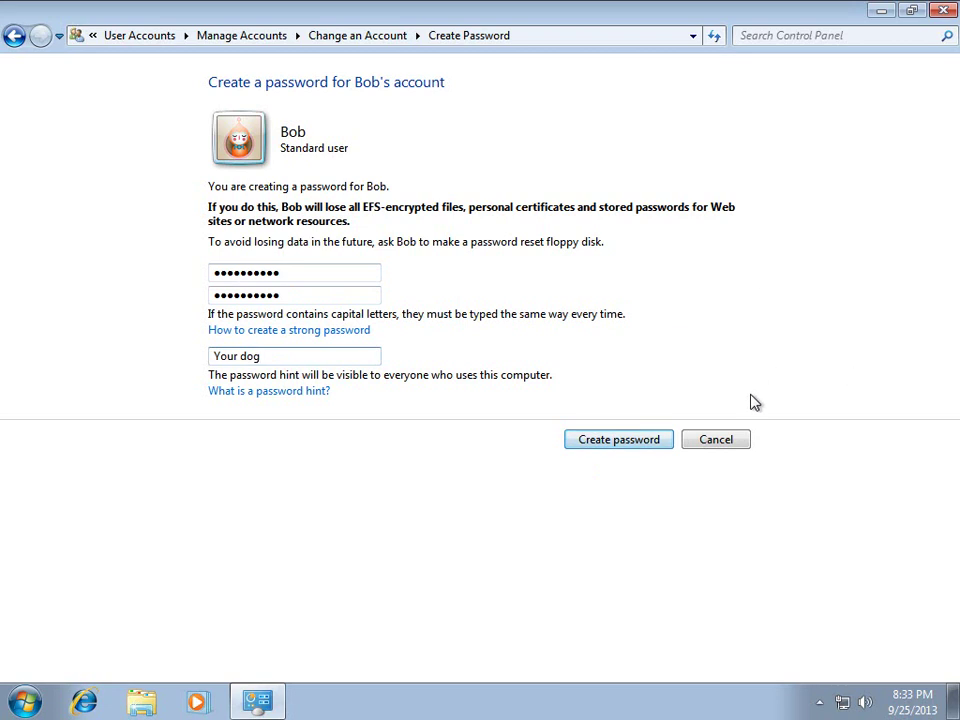
{"action": "left_click", "coordinate": [632, 442]}
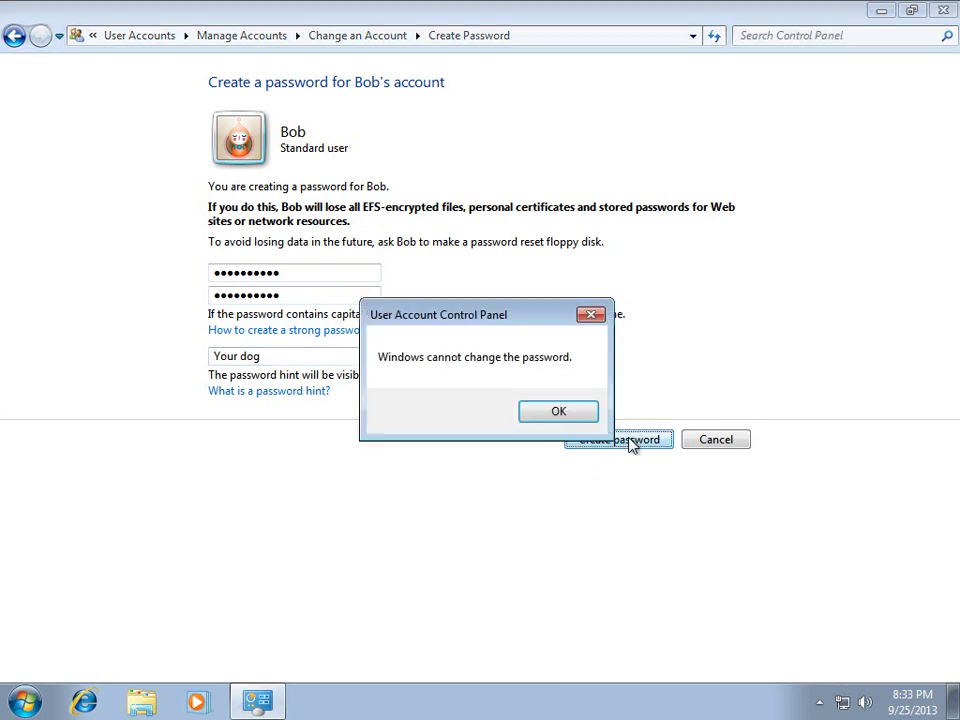
Dismiss the error and give the standard account a confirmed password with no hint.
{"action": "left_click", "coordinate": [578, 423]}
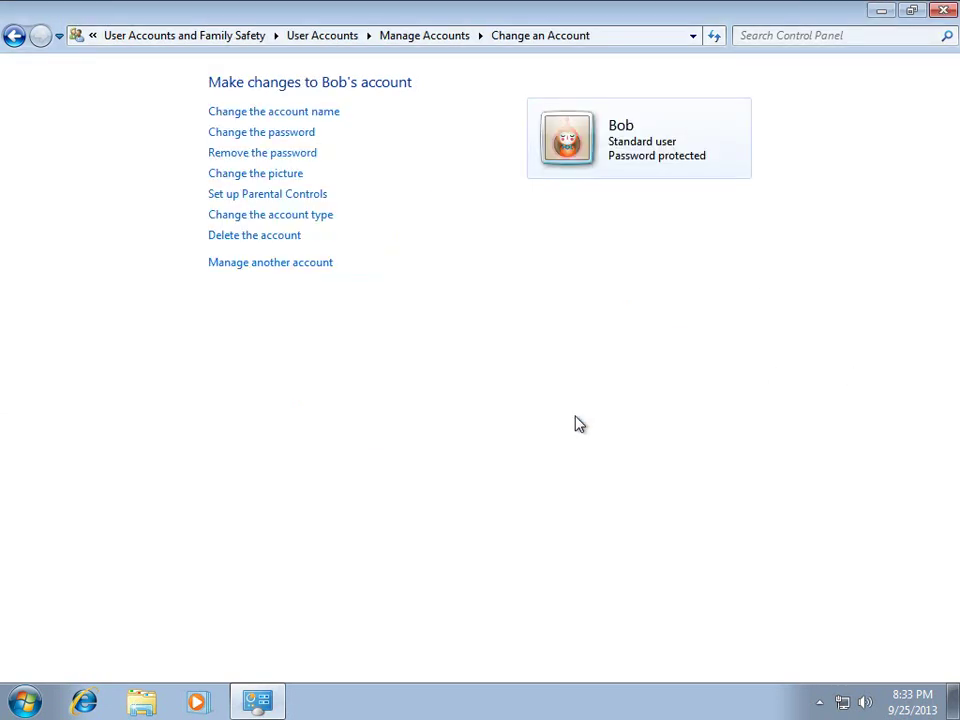
{"action": "left_click", "coordinate": [248, 136]}
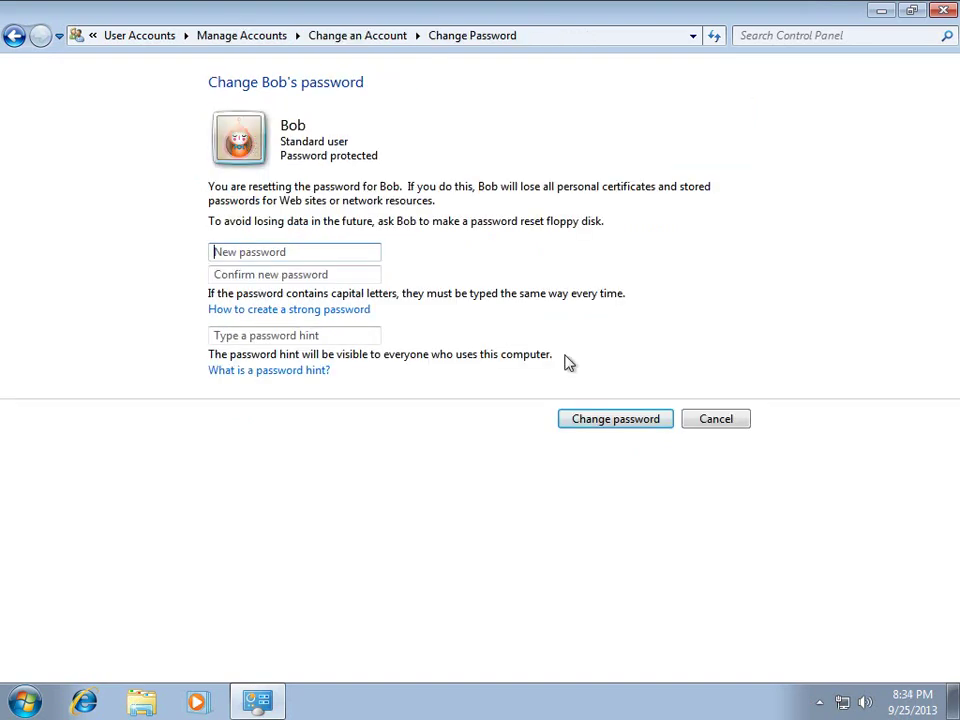
{"action": "type", "text": "••••••••••"}
{"action": "key", "text": "Tab"}
{"action": "type", "text": "••••••••••"}
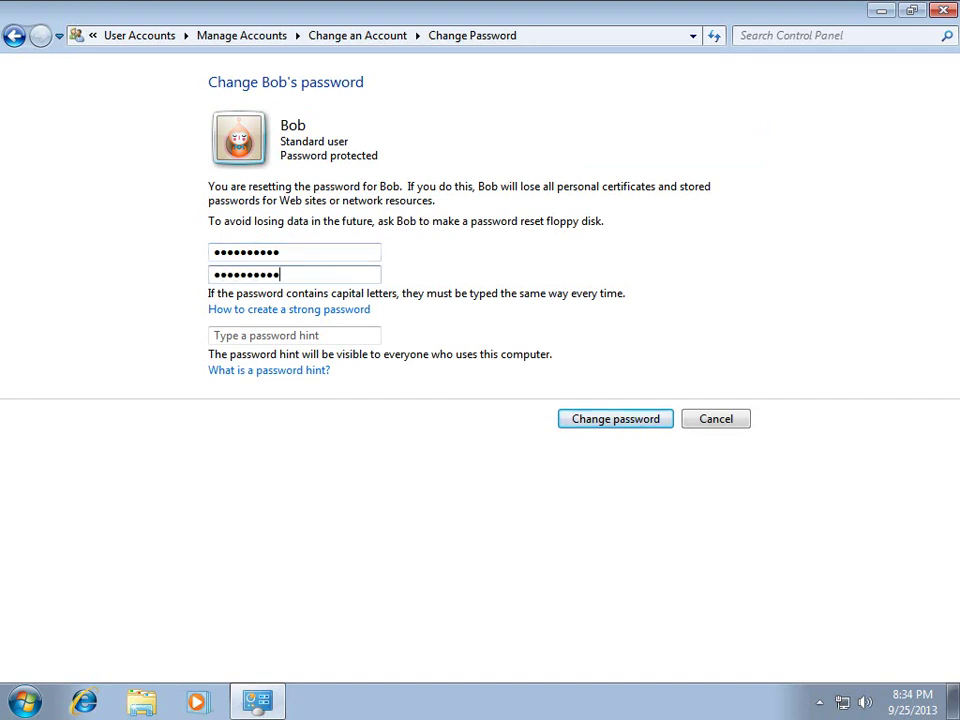
{"action": "left_click", "coordinate": [620, 419]}
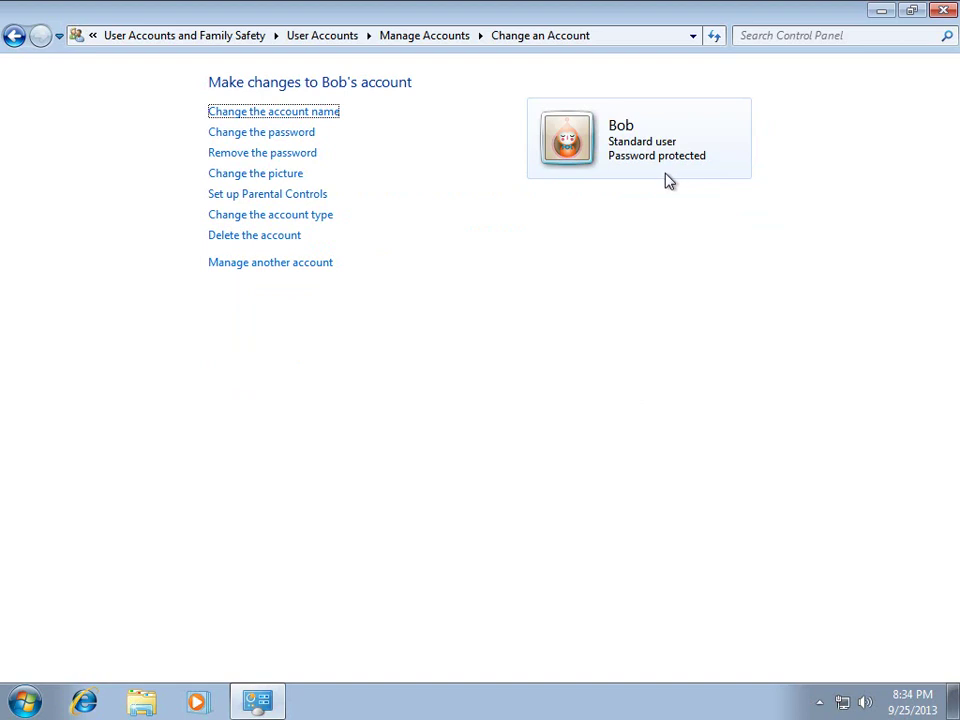
Log off the administrator session from the Start menu.
{"action": "left_click", "coordinate": [25, 702]}
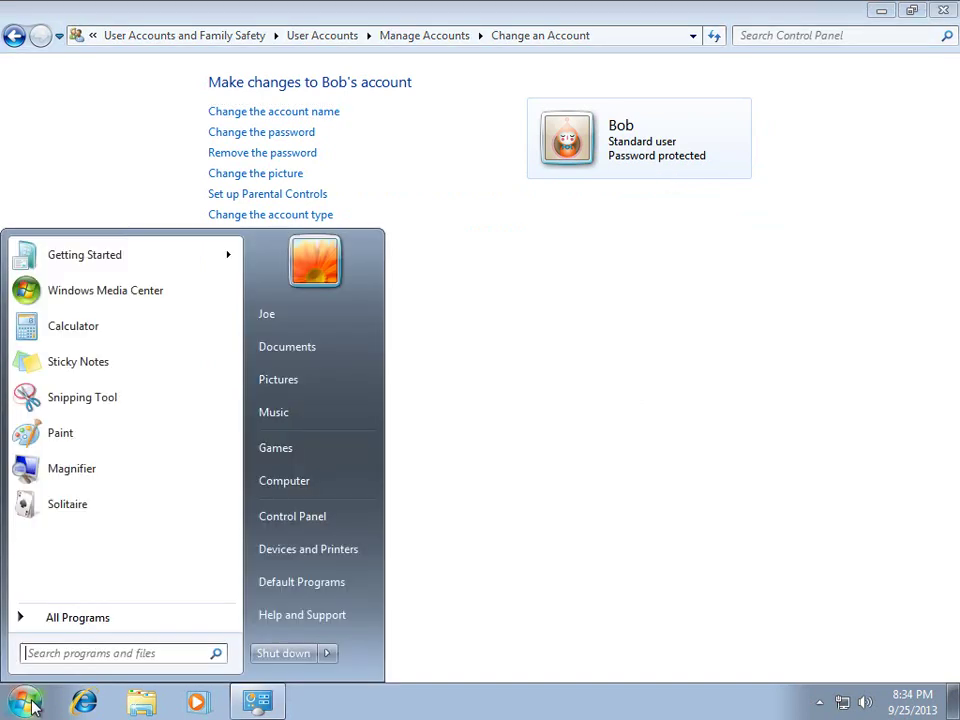
{"action": "mouse_move", "coordinate": [326, 653]}
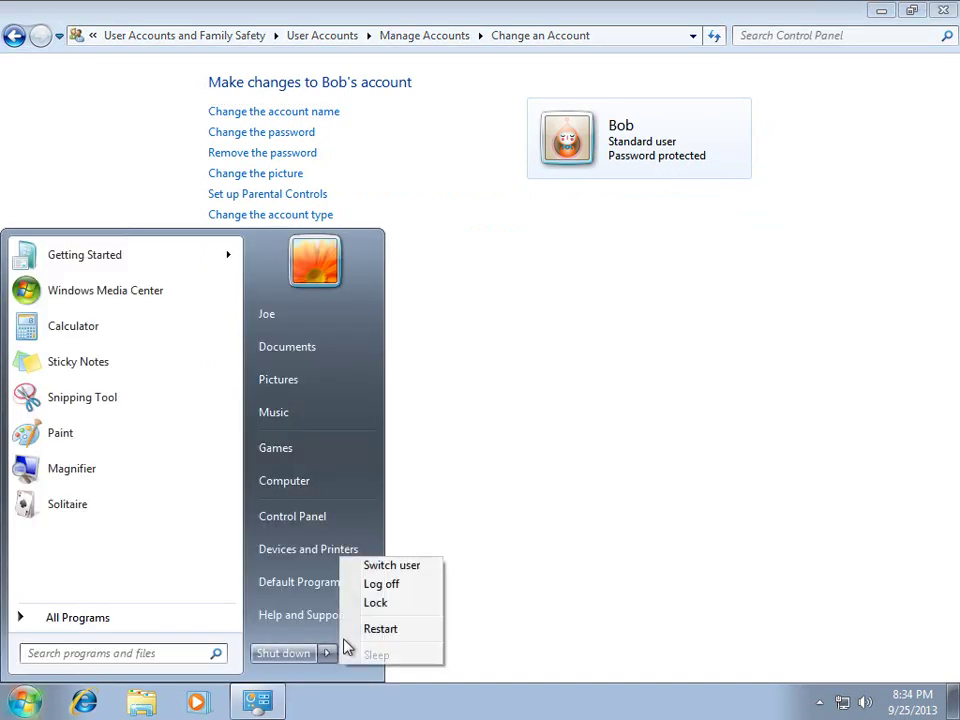
{"action": "left_click", "coordinate": [381, 584]}
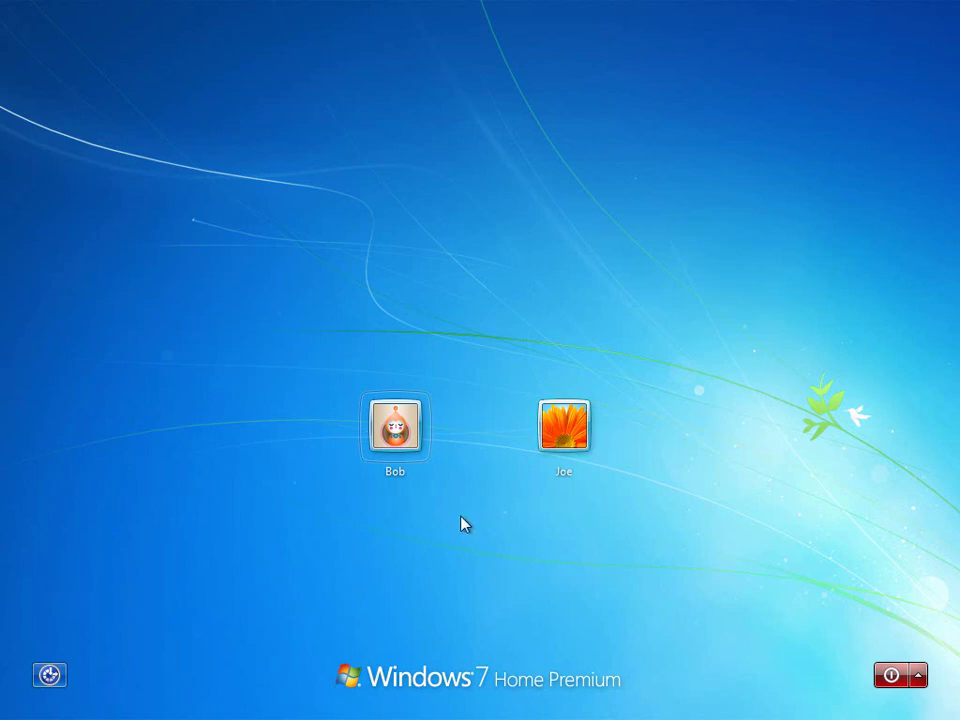
Sign in to the standard user's account with its password.
{"action": "left_click", "coordinate": [389, 450]}
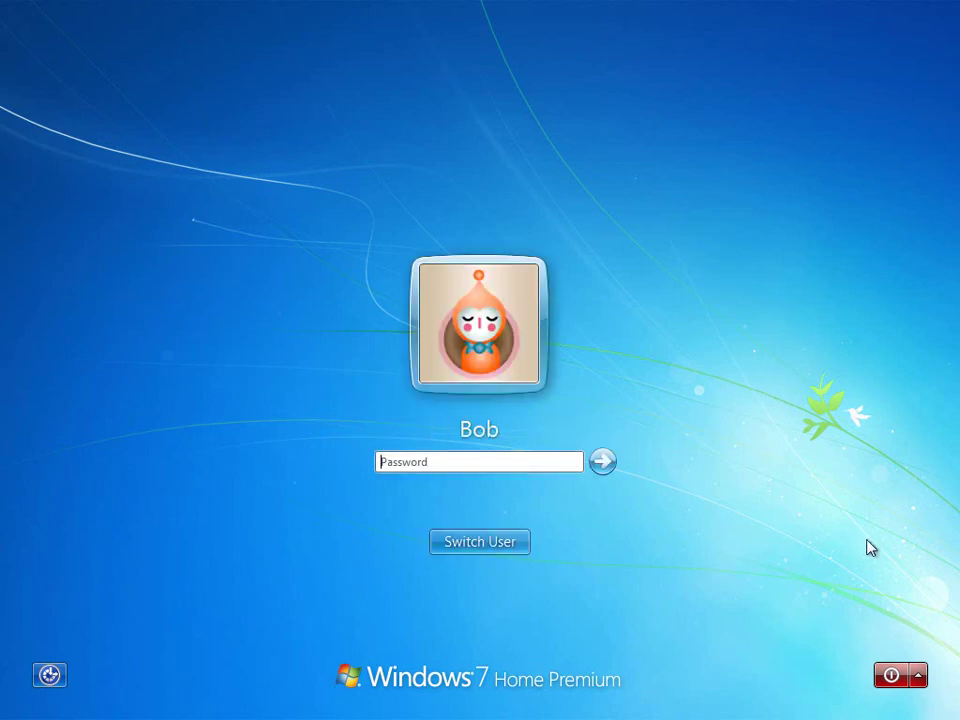
{"action": "type", "text": "•••••••••"}
{"action": "key", "text": "Return"}
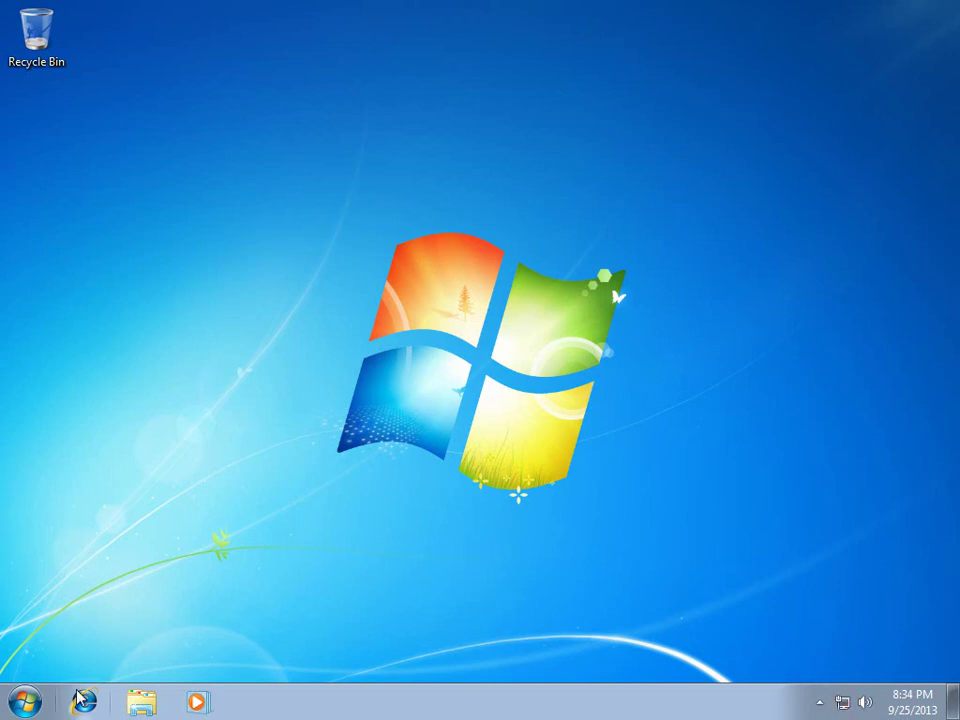
Open the Computer view, then the Programs category of Control Panel.
{"action": "left_click", "coordinate": [24, 702]}
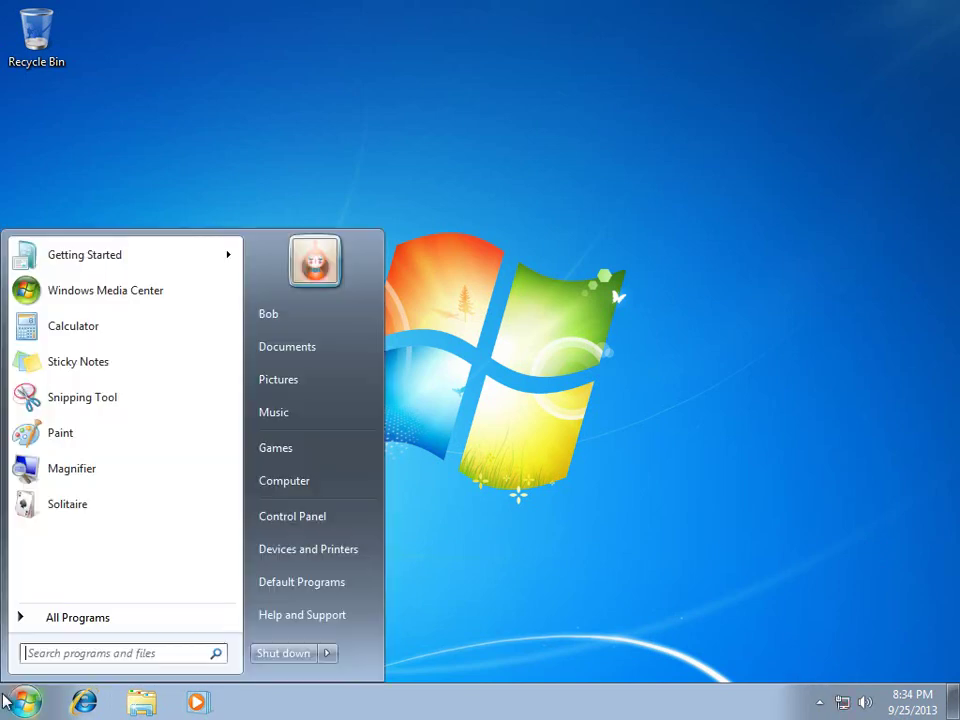
{"action": "left_click", "coordinate": [318, 484]}
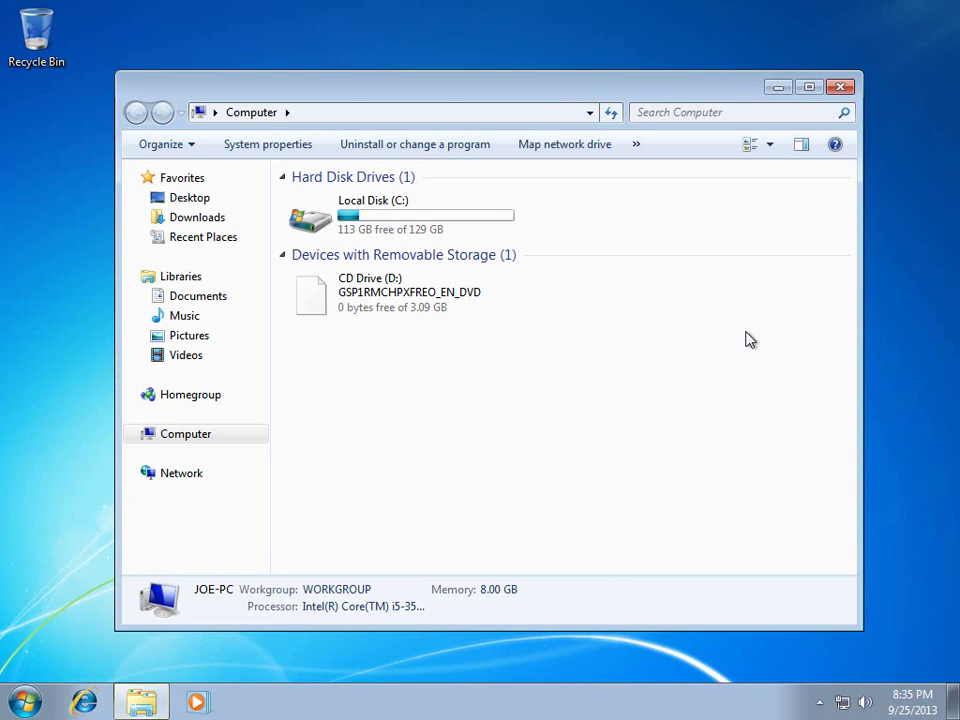
{"action": "left_click", "coordinate": [22, 700]}
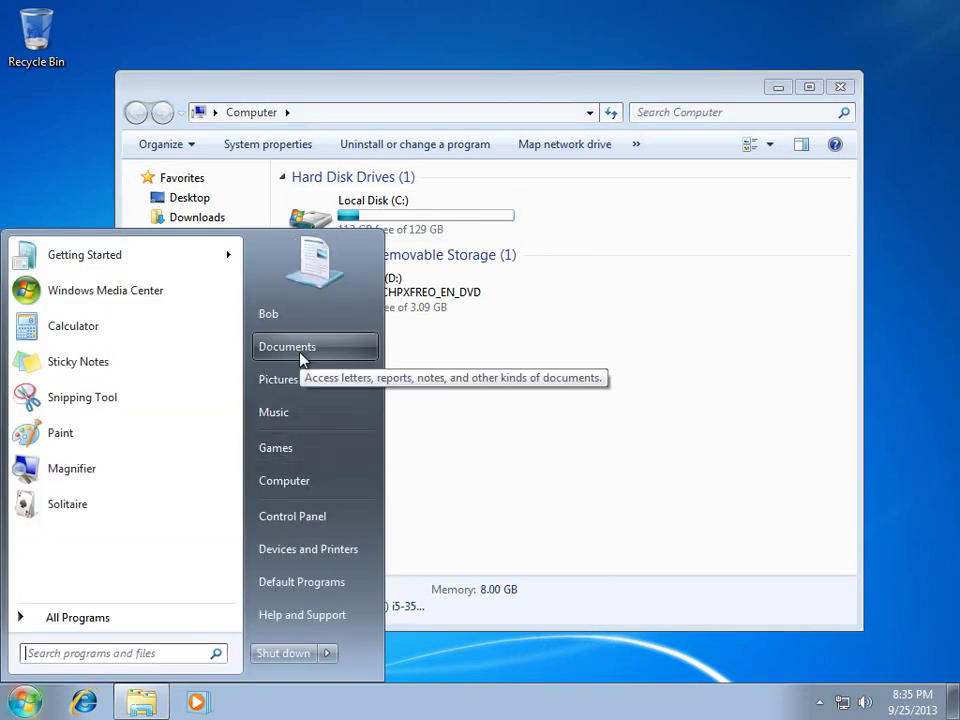
{"action": "left_click", "coordinate": [326, 520]}
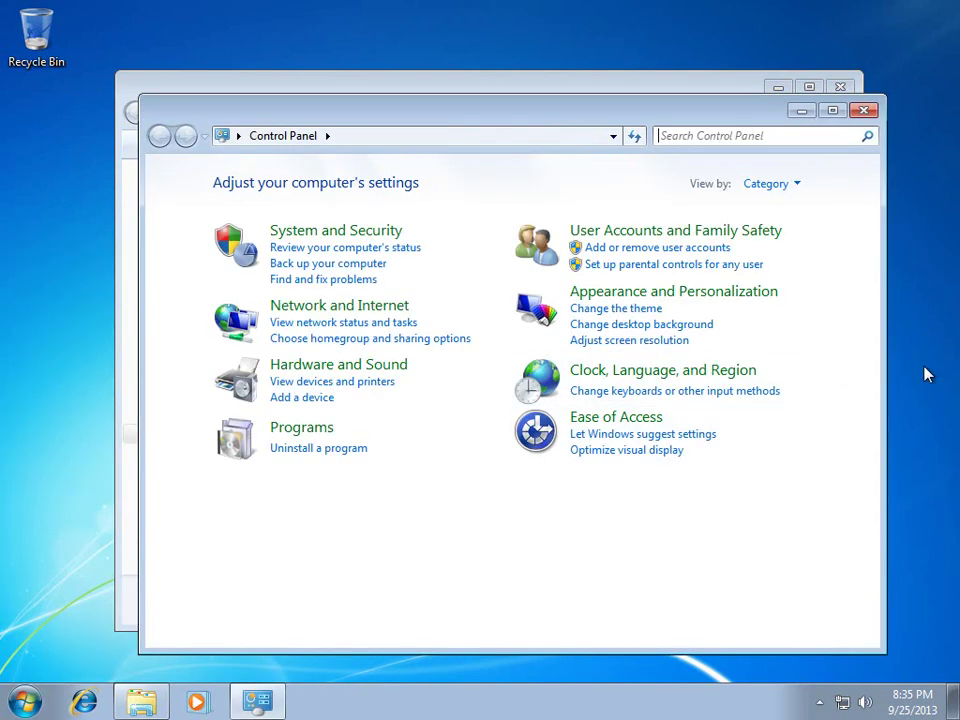
{"action": "left_click", "coordinate": [285, 430]}
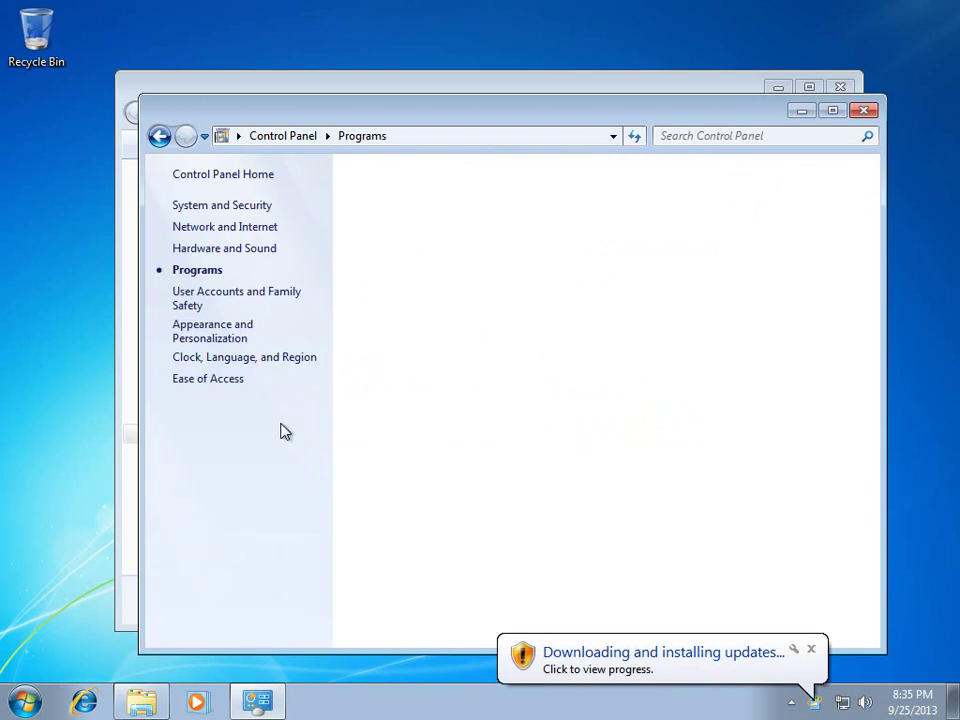
Open Windows Update from the hidden tray icons, showing one update downloading at 31%.
{"action": "left_click", "coordinate": [811, 649]}
{"action": "left_click", "coordinate": [818, 703]}
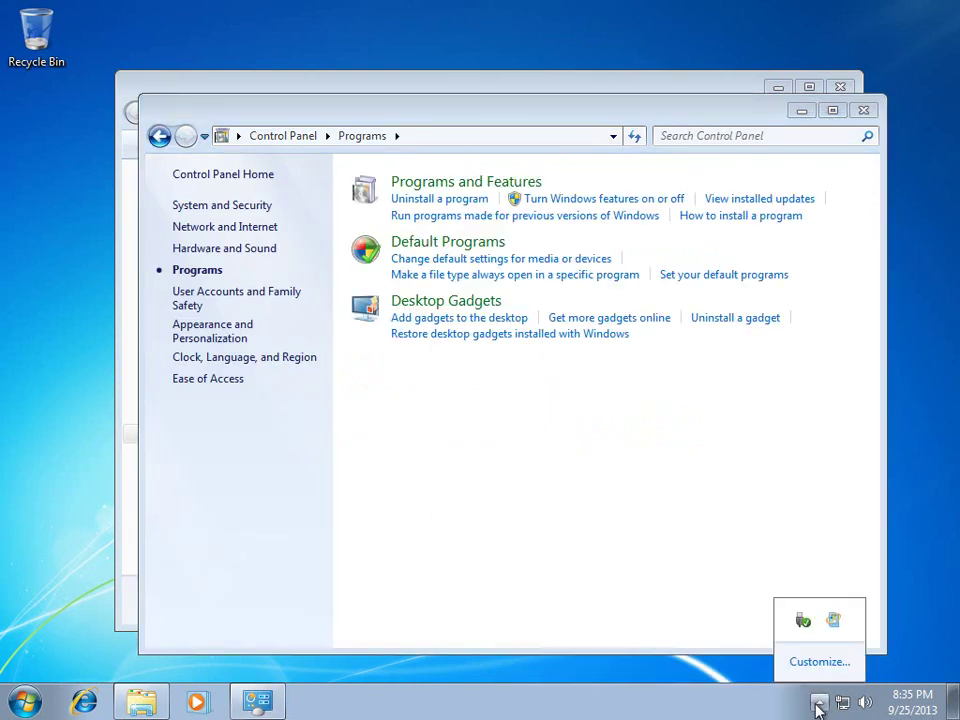
{"action": "left_click", "coordinate": [818, 703]}
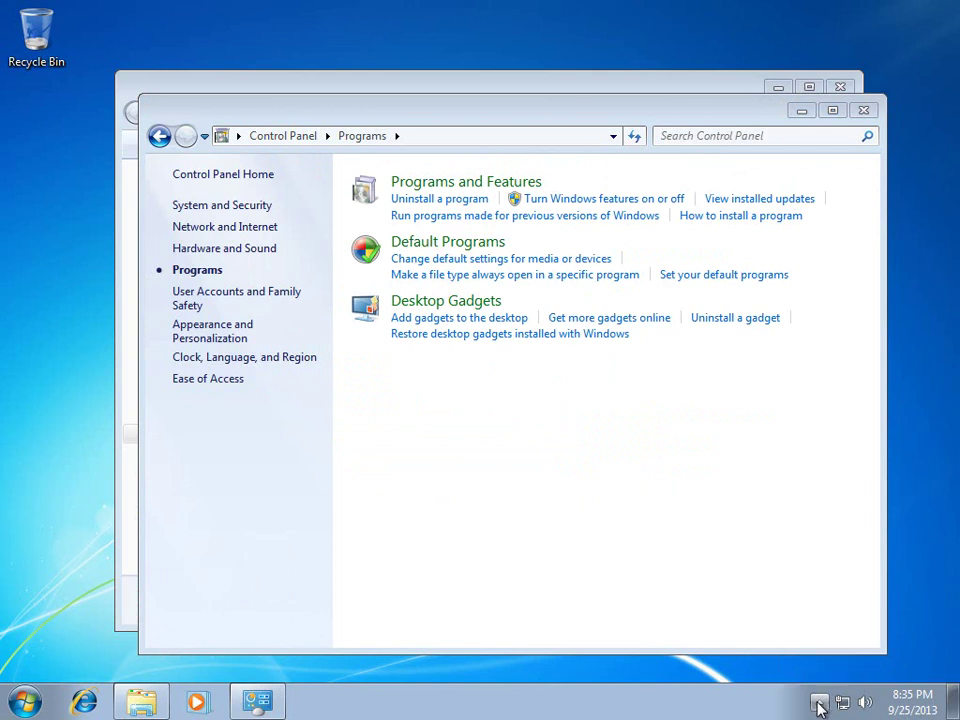
{"action": "left_click", "coordinate": [818, 703]}
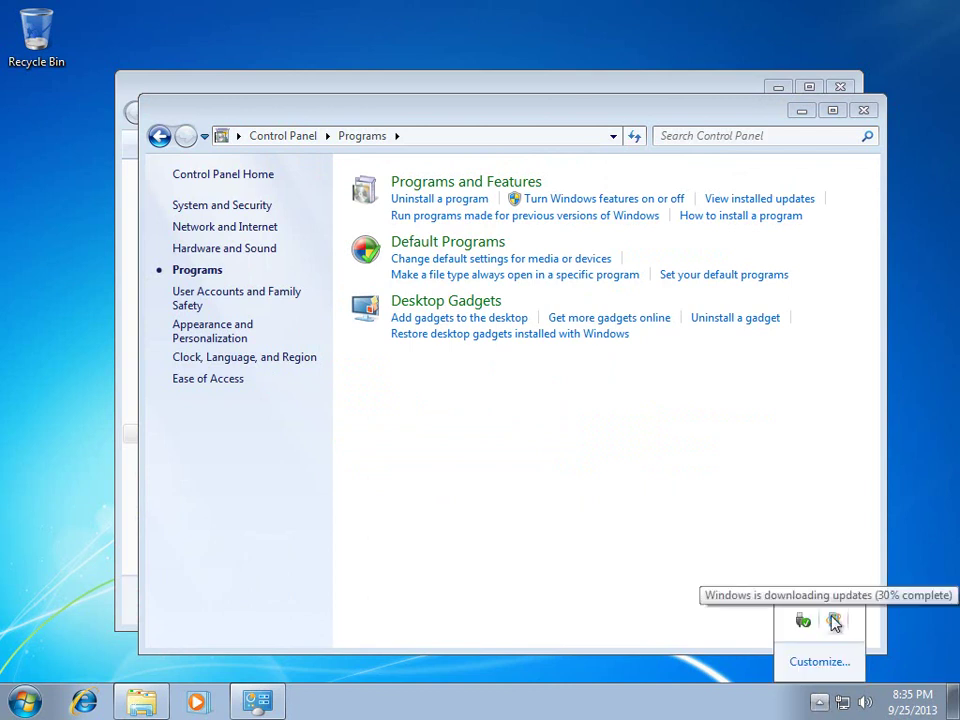
{"action": "left_click", "coordinate": [835, 622]}
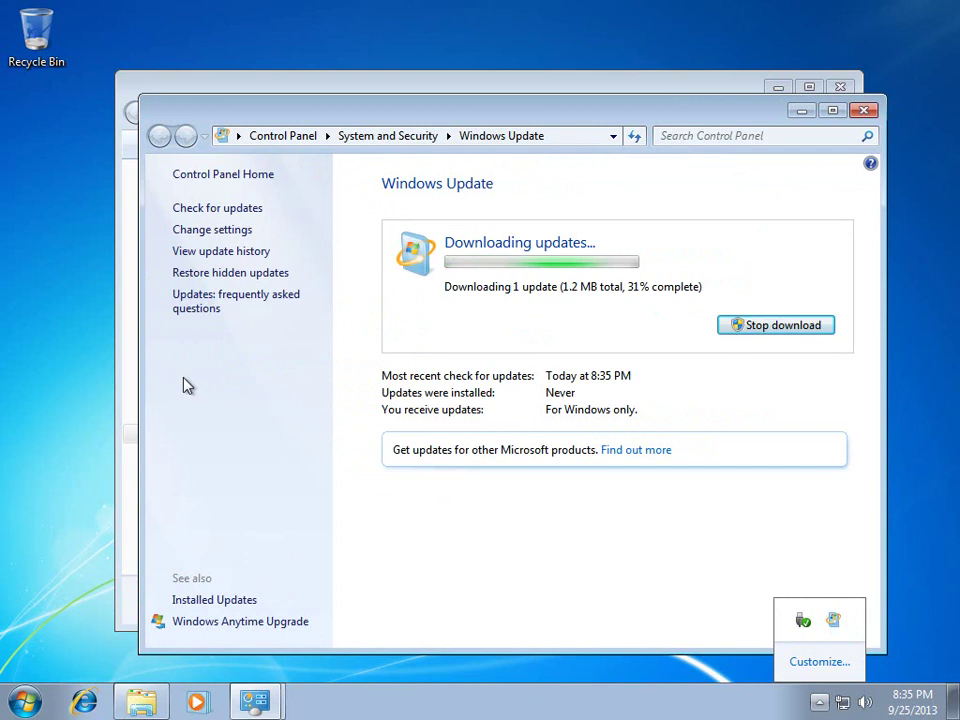
{"action": "left_click", "coordinate": [220, 231]}
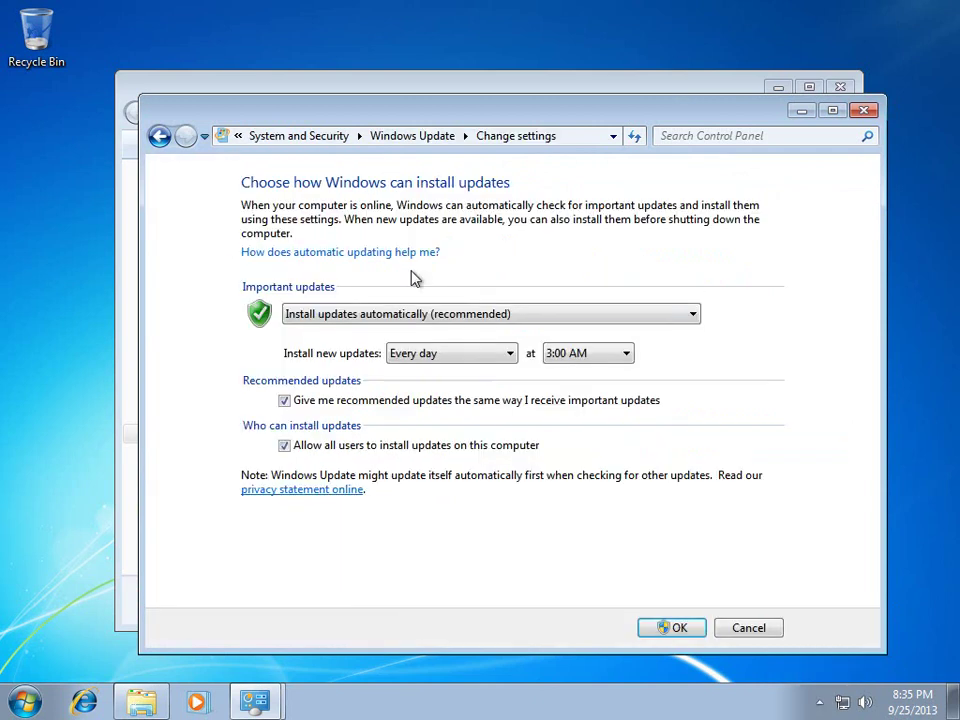
{"action": "left_click", "coordinate": [676, 318]}
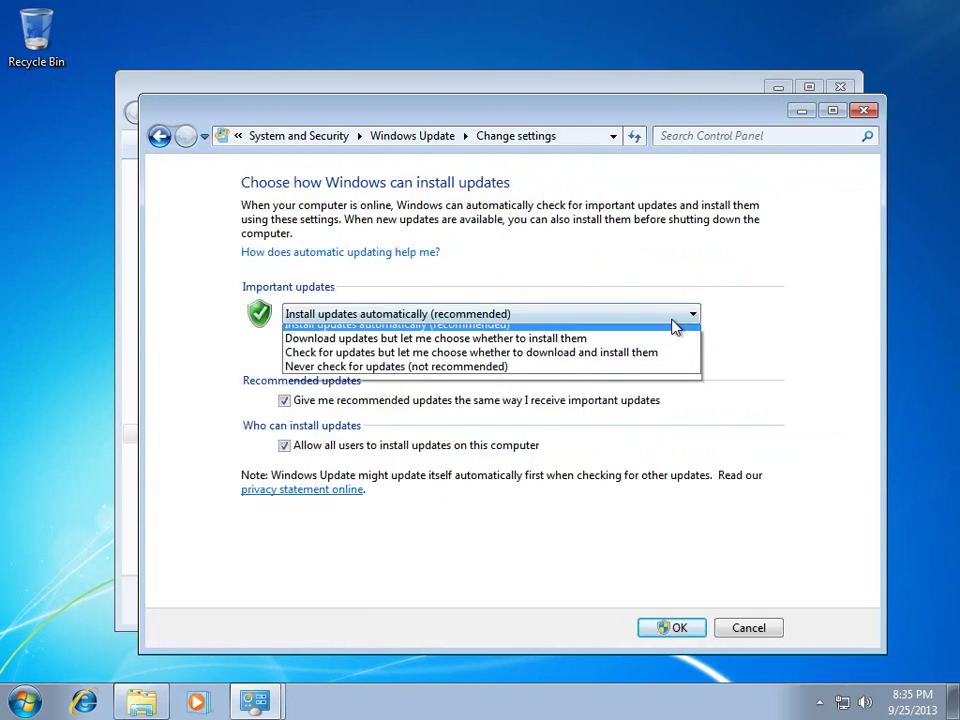
{"action": "left_click", "coordinate": [603, 375]}
{"action": "left_click", "coordinate": [670, 628]}
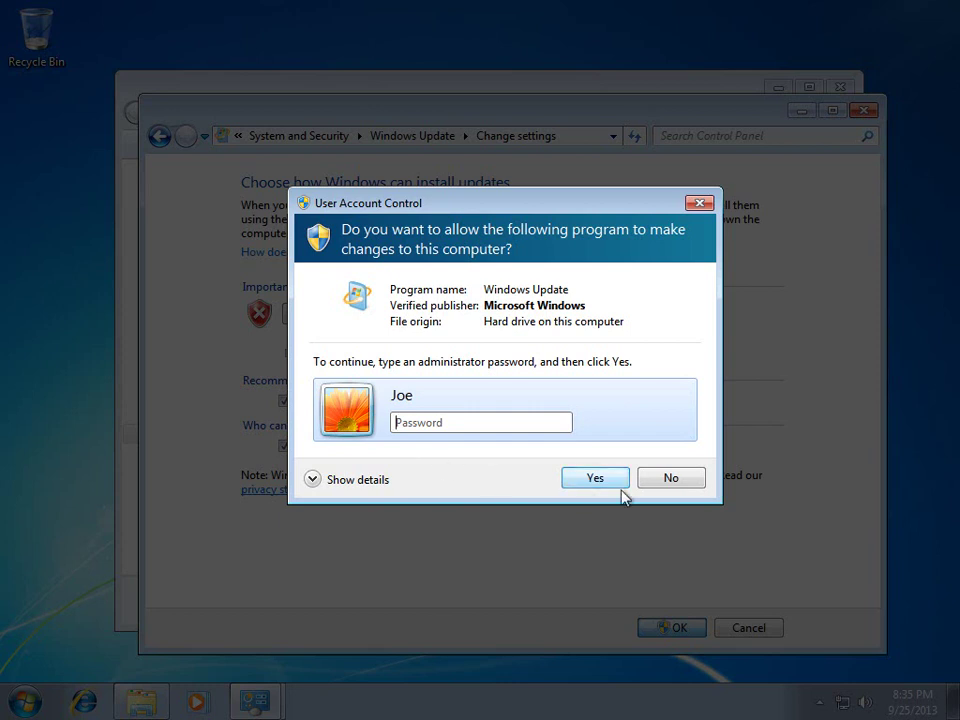
{"action": "left_click", "coordinate": [668, 486]}
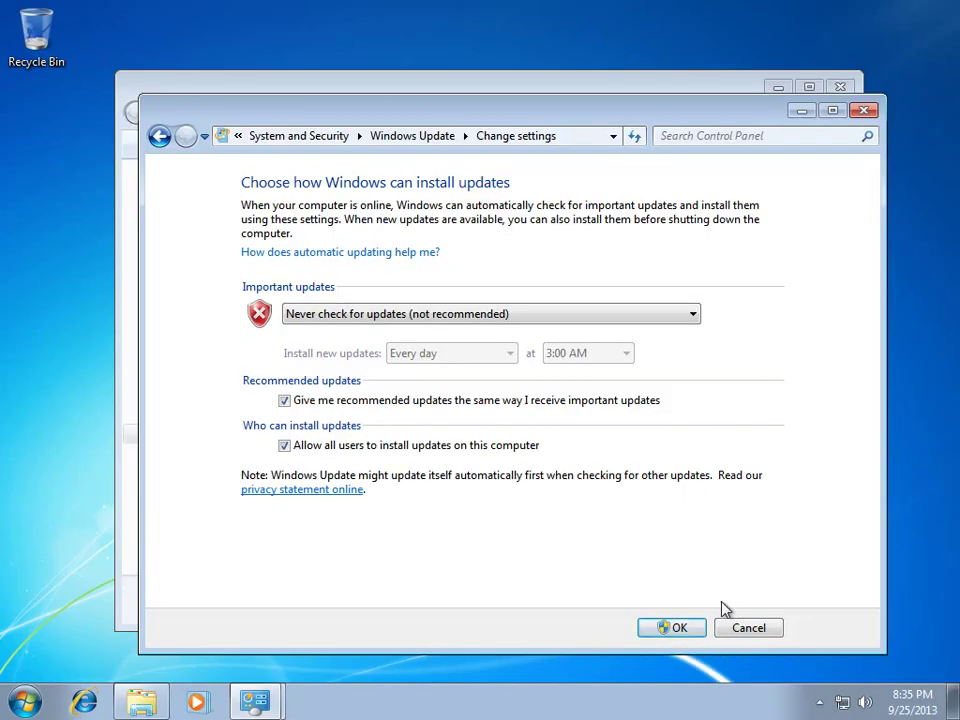
{"action": "left_click", "coordinate": [745, 627]}
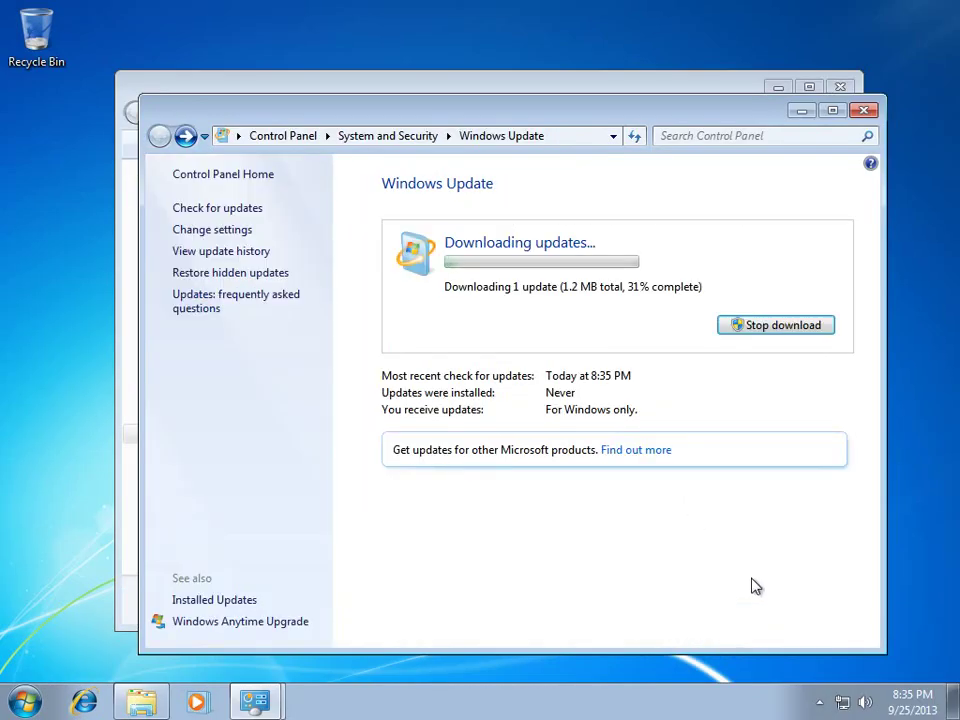
Close the Windows Update, Control Panel and Computer windows, leaving the empty desktop.
{"action": "left_click", "coordinate": [866, 110]}
{"action": "left_click", "coordinate": [862, 106]}
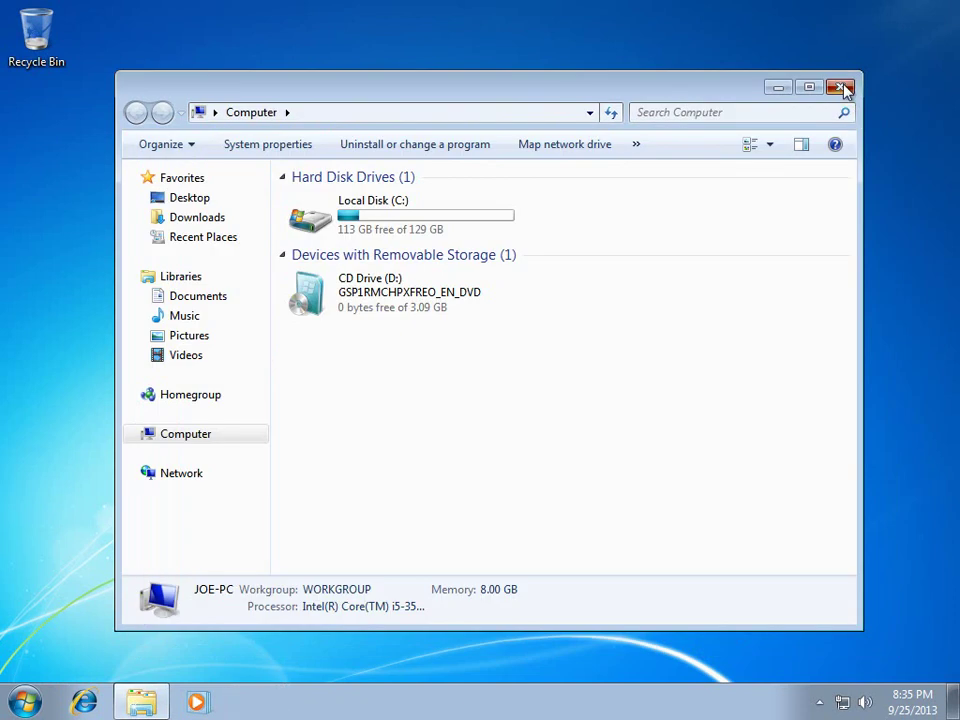
{"action": "left_click", "coordinate": [843, 89]}
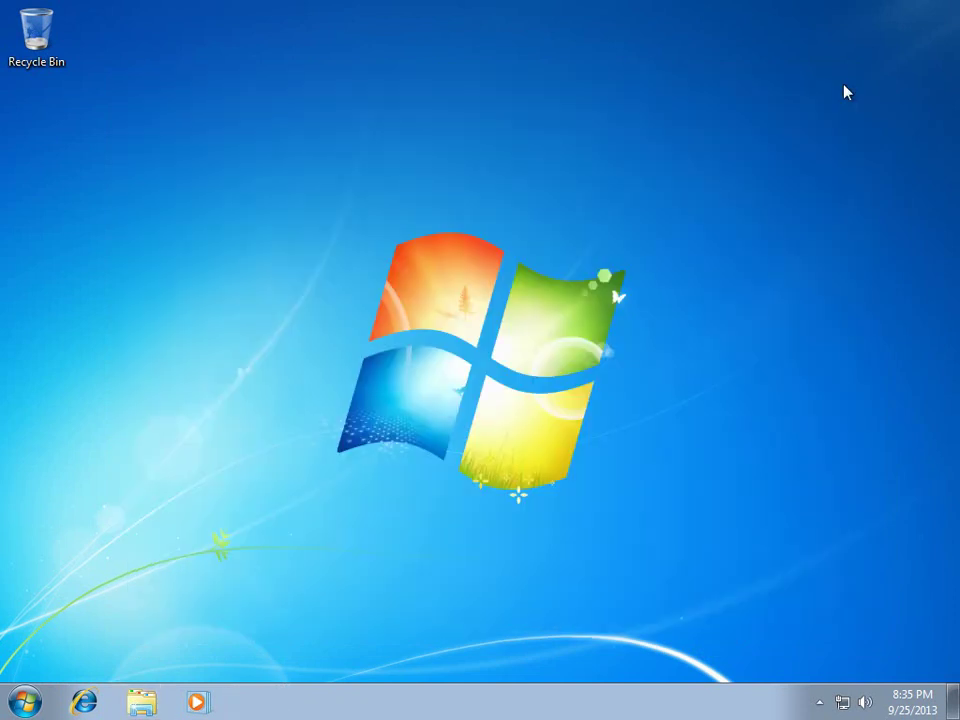